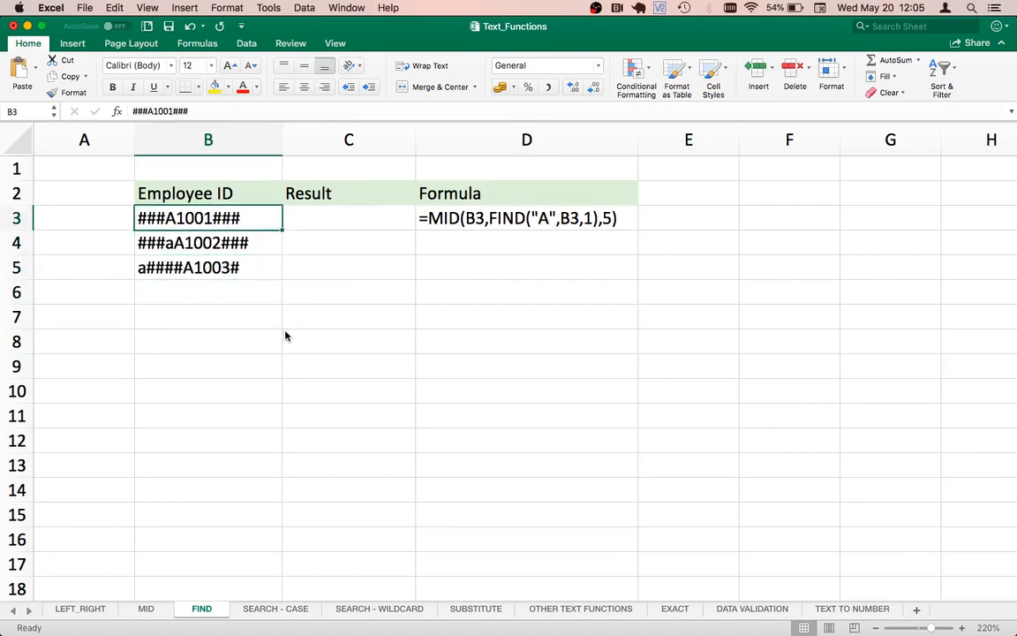
Examine the Employee ID entries in B3:B5, comparing where the capital A and the surrounding characters sit
{"action": "left_click", "coordinate": [152, 243]}
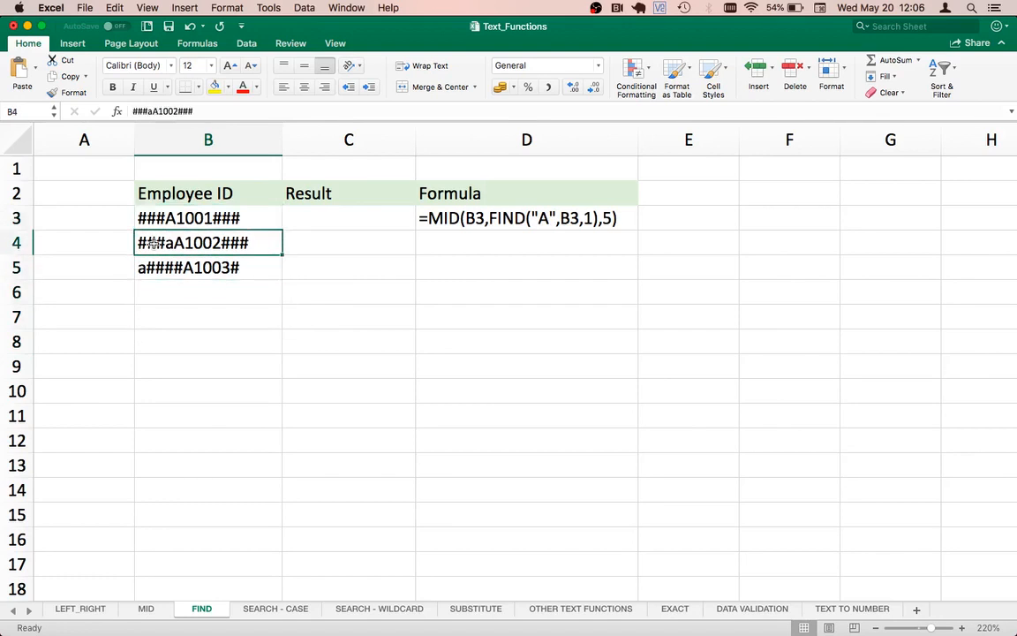
{"action": "key", "text": "Up"}
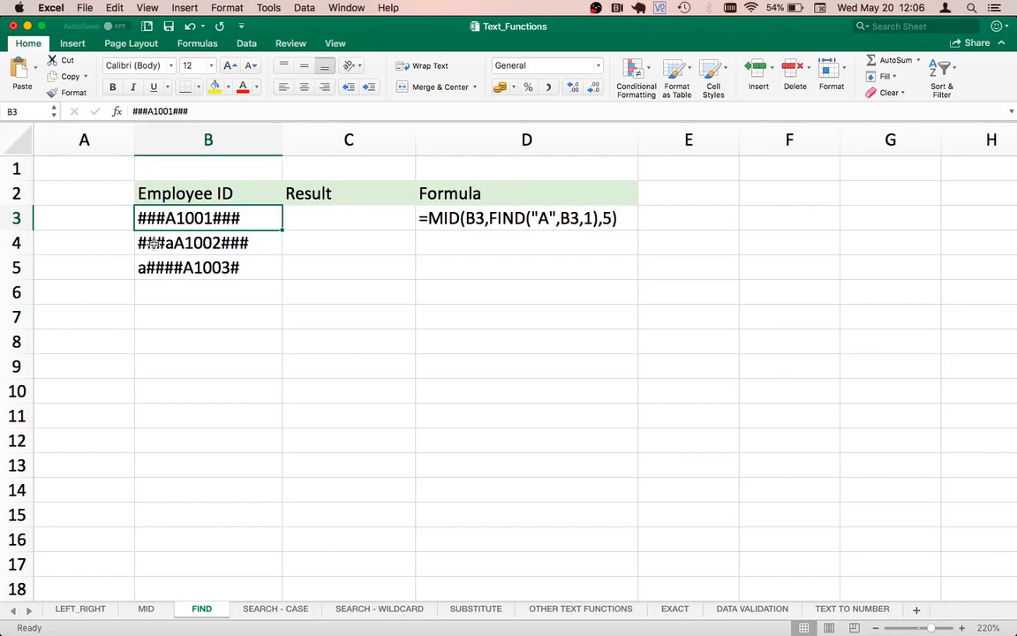
{"action": "left_click", "coordinate": [152, 242], "text": "shift"}
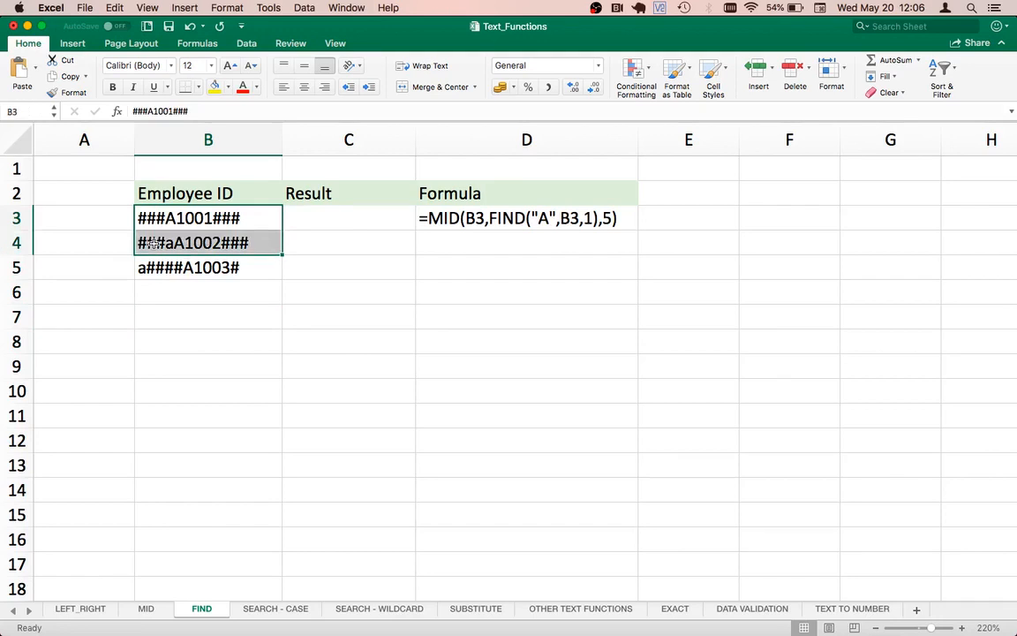
{"action": "key", "text": "Up"}
{"action": "key", "text": "Down"}
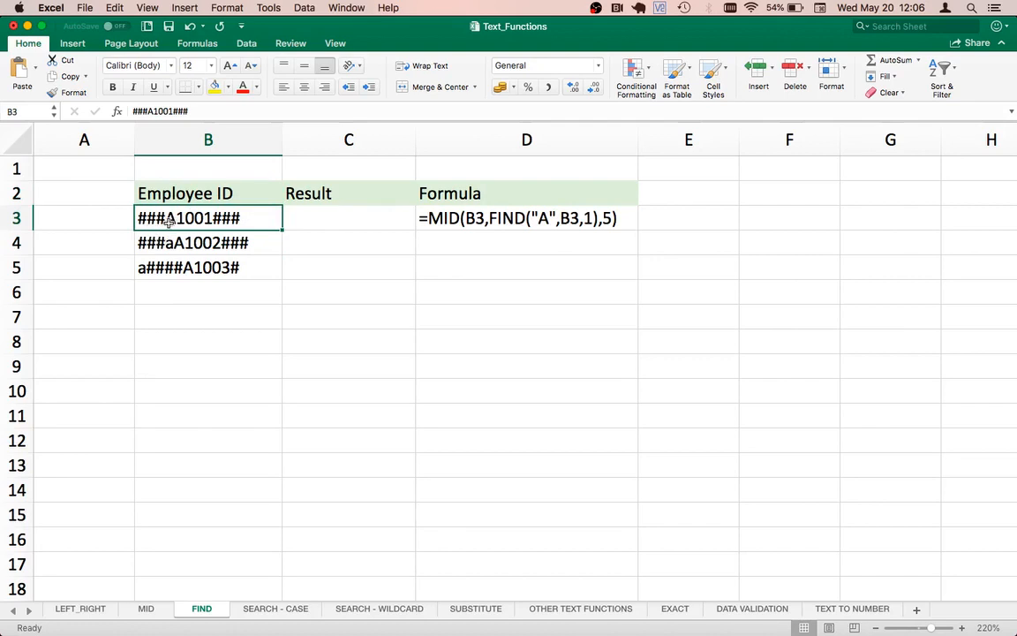
{"action": "left_click", "coordinate": [165, 246]}
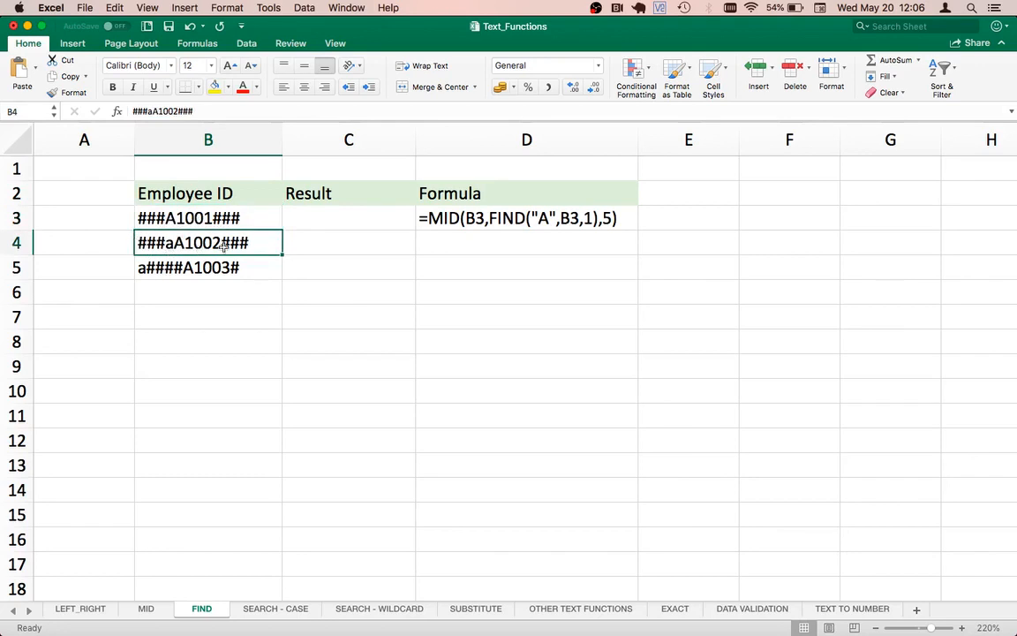
{"action": "left_click", "coordinate": [140, 267]}
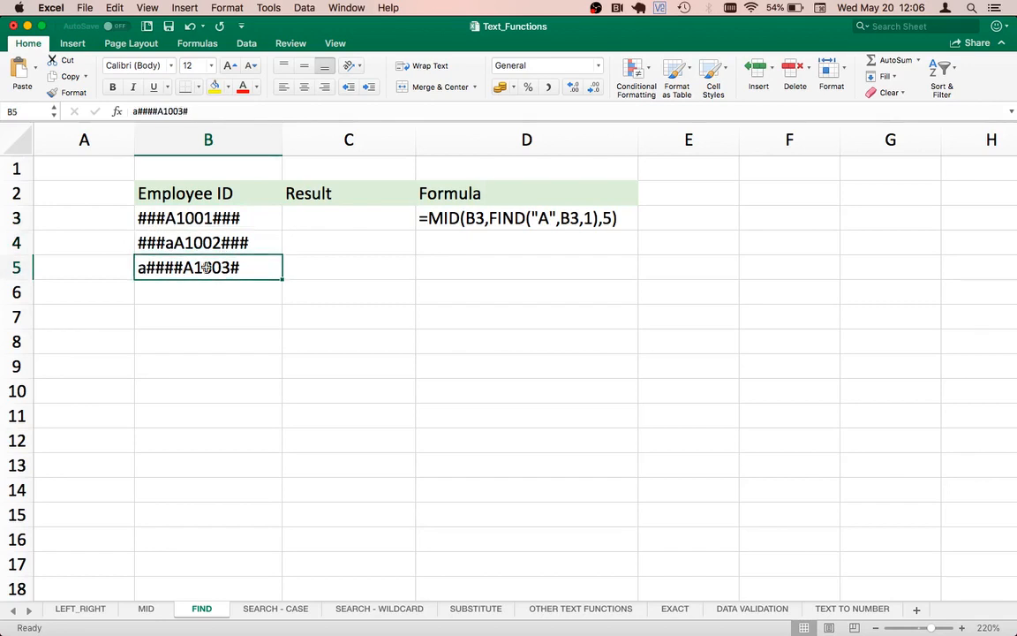
{"action": "left_click", "coordinate": [243, 226]}
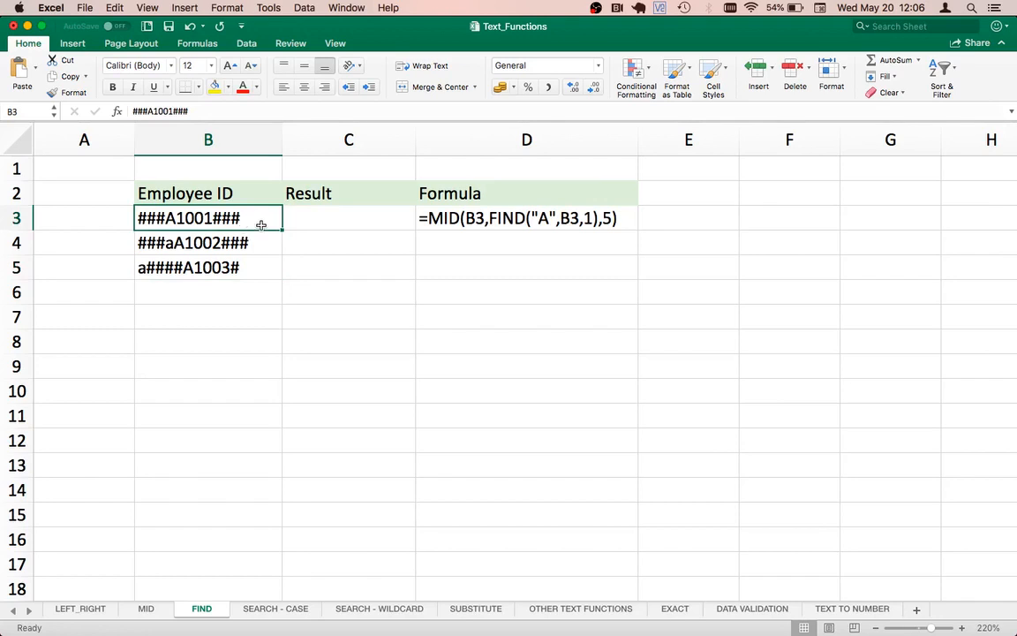
{"action": "left_click", "coordinate": [244, 243]}
{"action": "left_click", "coordinate": [240, 272]}
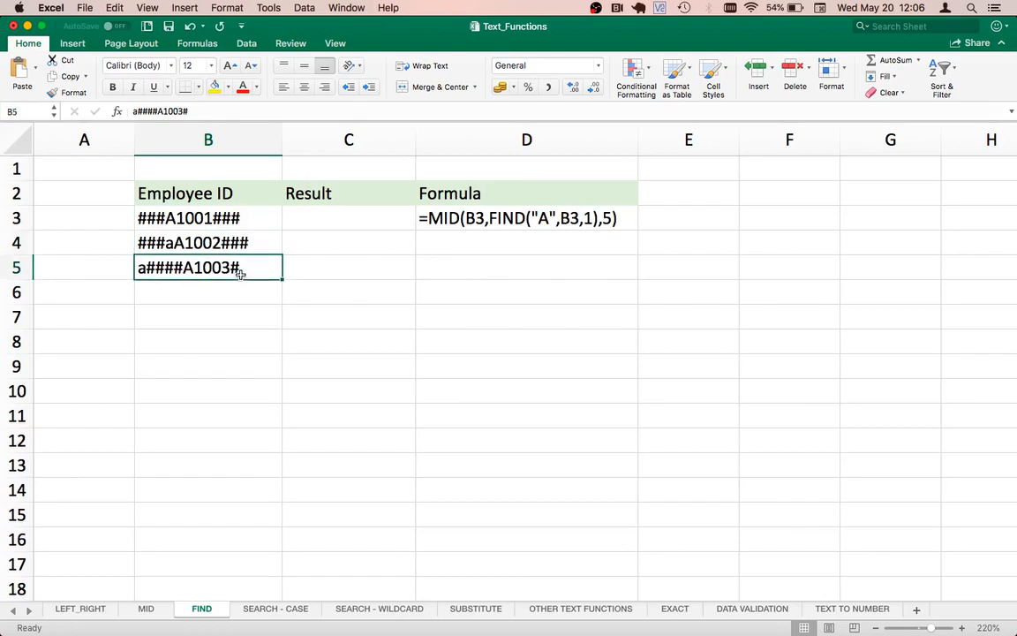
{"action": "left_click", "coordinate": [247, 220]}
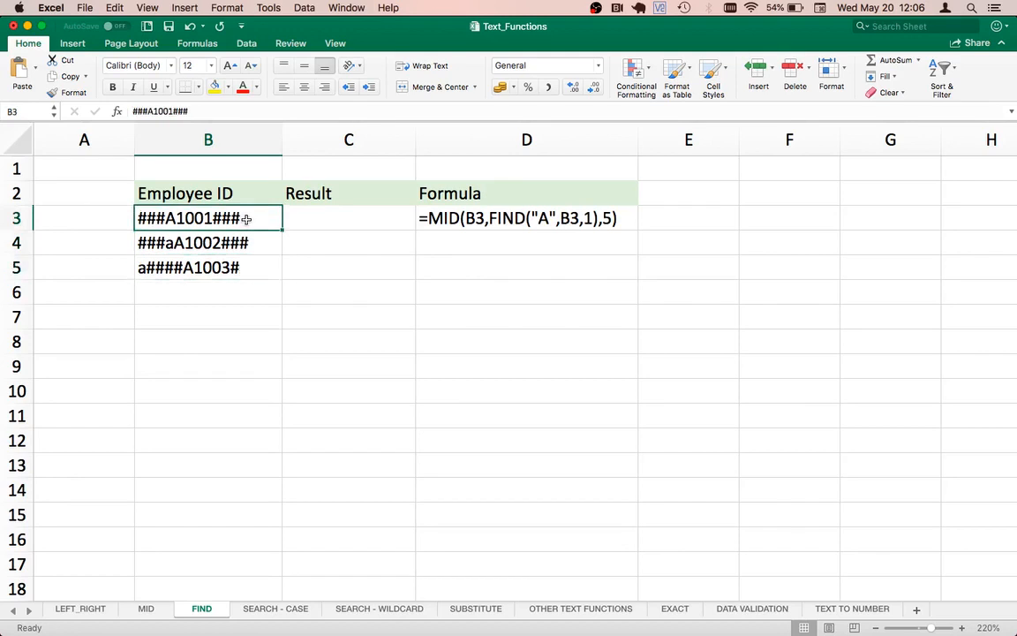
{"action": "left_click", "coordinate": [159, 249]}
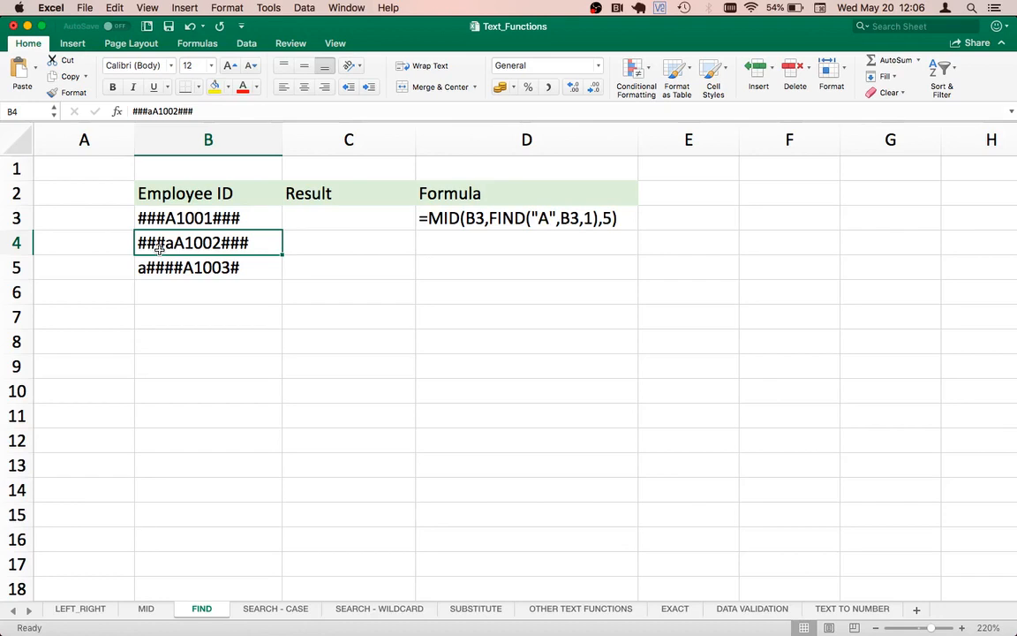
{"action": "key", "text": "Up"}
{"action": "key", "text": "Down"}
{"action": "key", "text": "Down"}
{"action": "key", "text": "Up"}
{"action": "key", "text": "Up"}
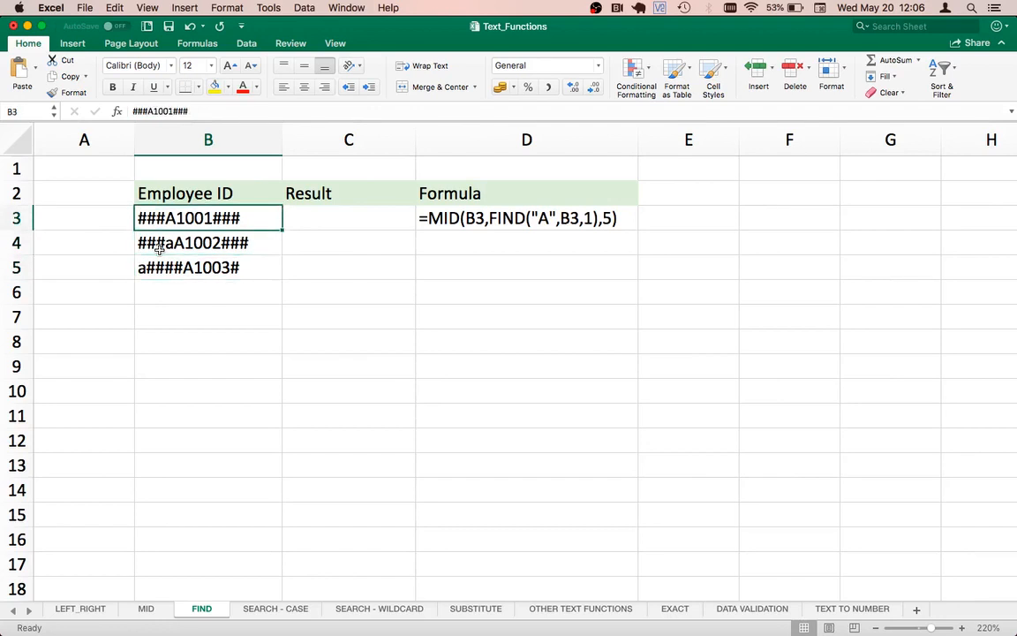
Enter =FIND("A",B3) in C3 to locate the capital A in the first Employee ID
{"action": "key", "text": "Right"}
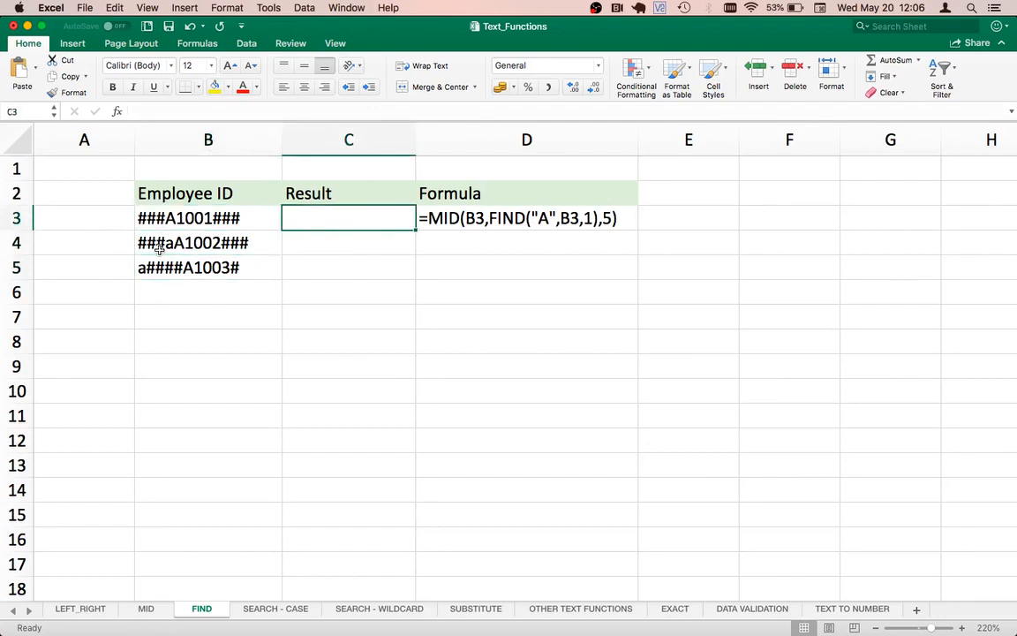
{"action": "type", "text": "="}
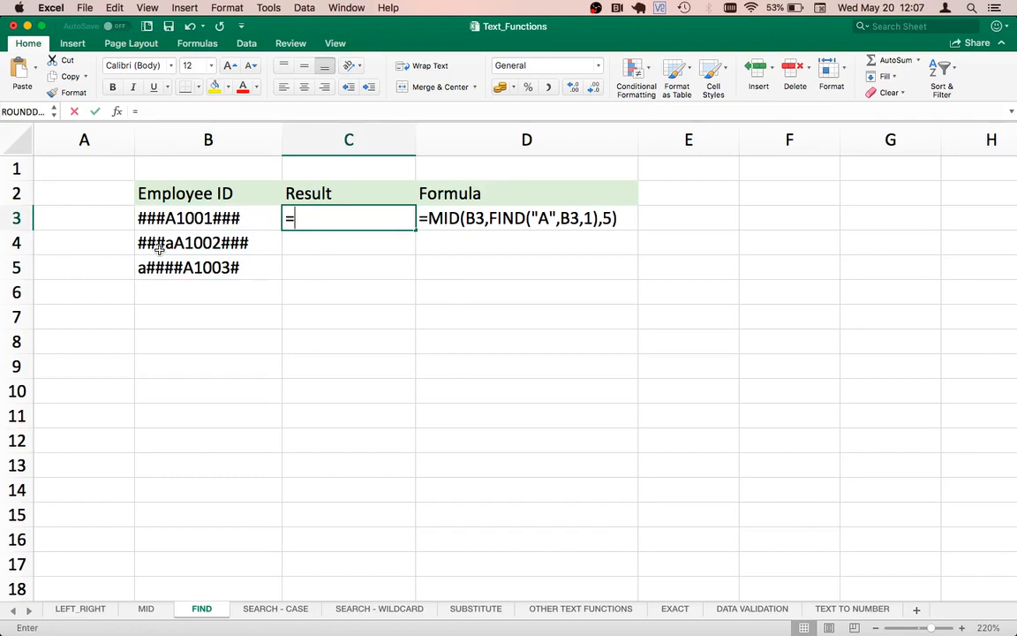
{"action": "type", "text": "f"}
{"action": "key", "text": "BackSpace"}
{"action": "type", "text": "FIND("}
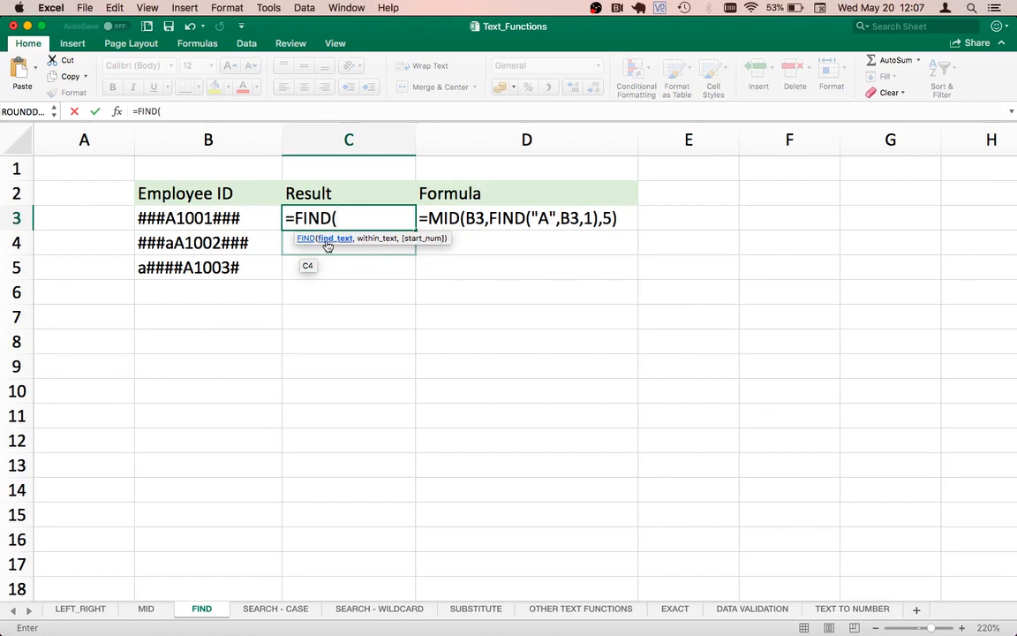
{"action": "type", "text": "\"A\","}
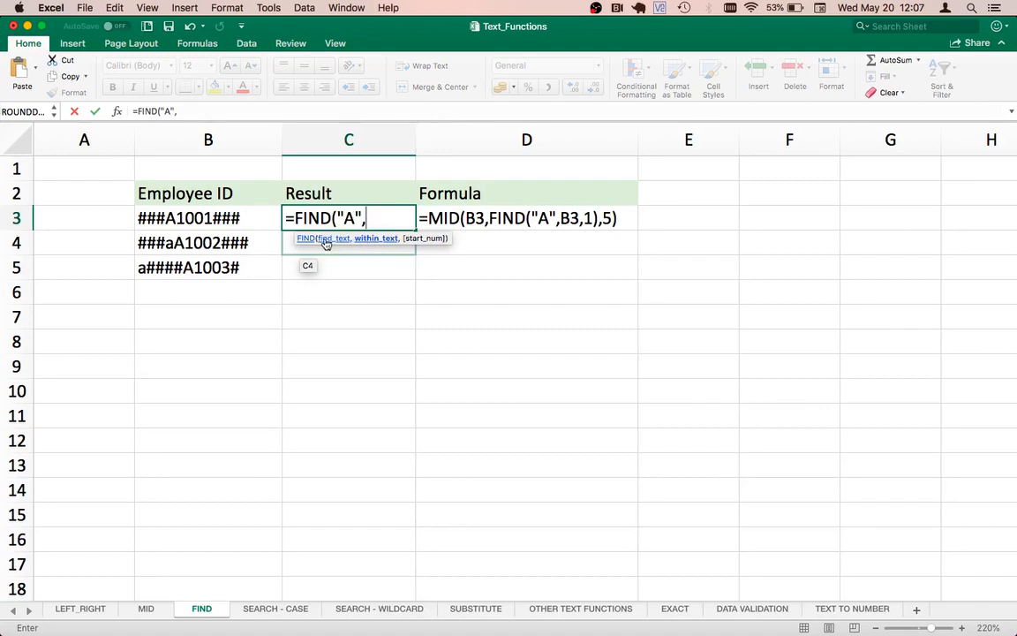
{"action": "left_click", "coordinate": [190, 220]}
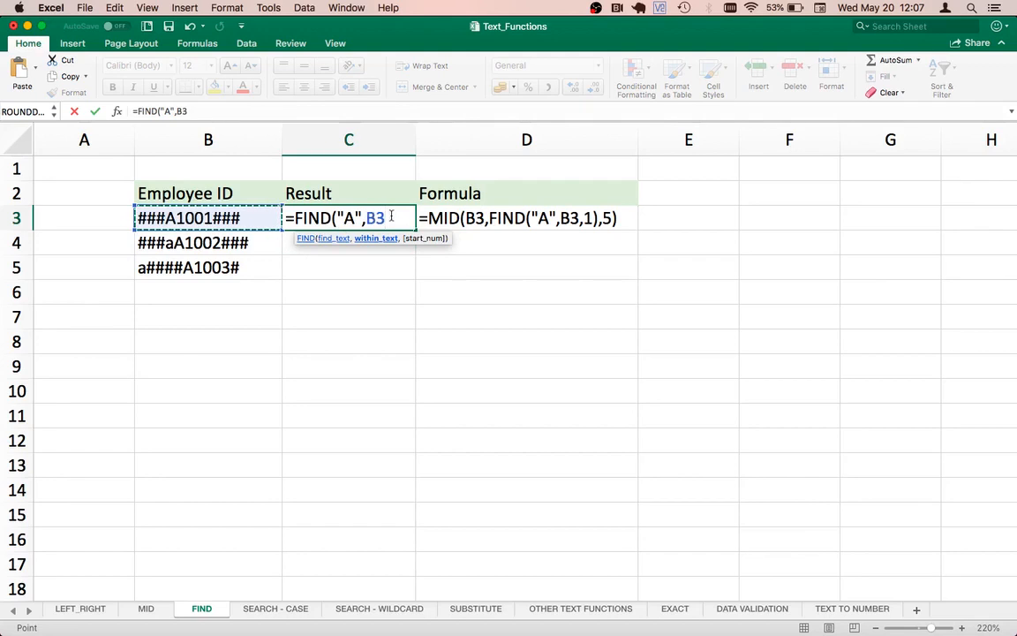
{"action": "type", "text": ","}
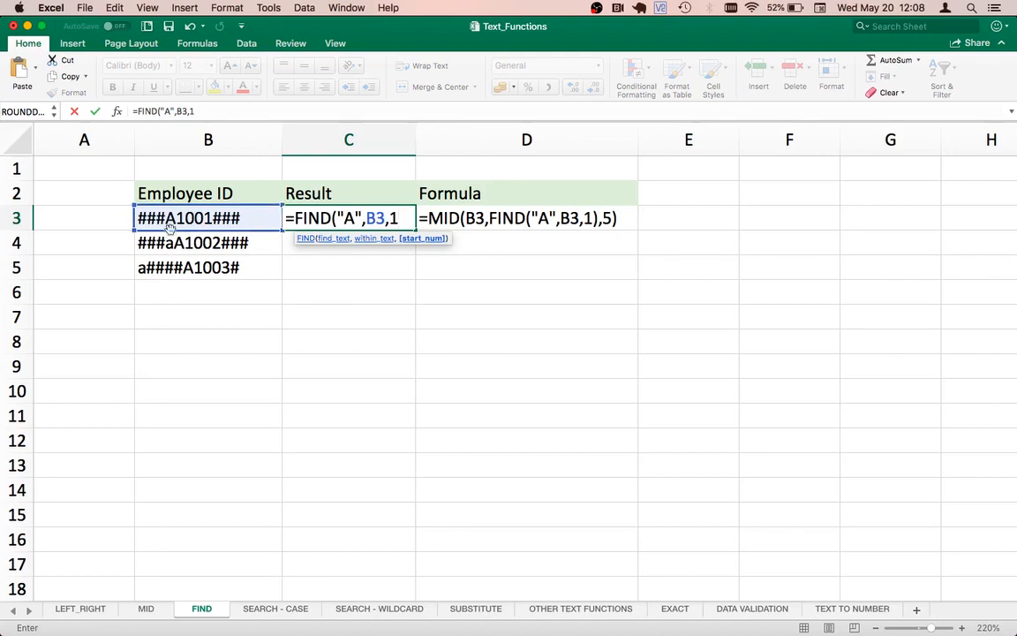
{"action": "key", "text": "BackSpace"}
{"action": "type", "text": ")"}
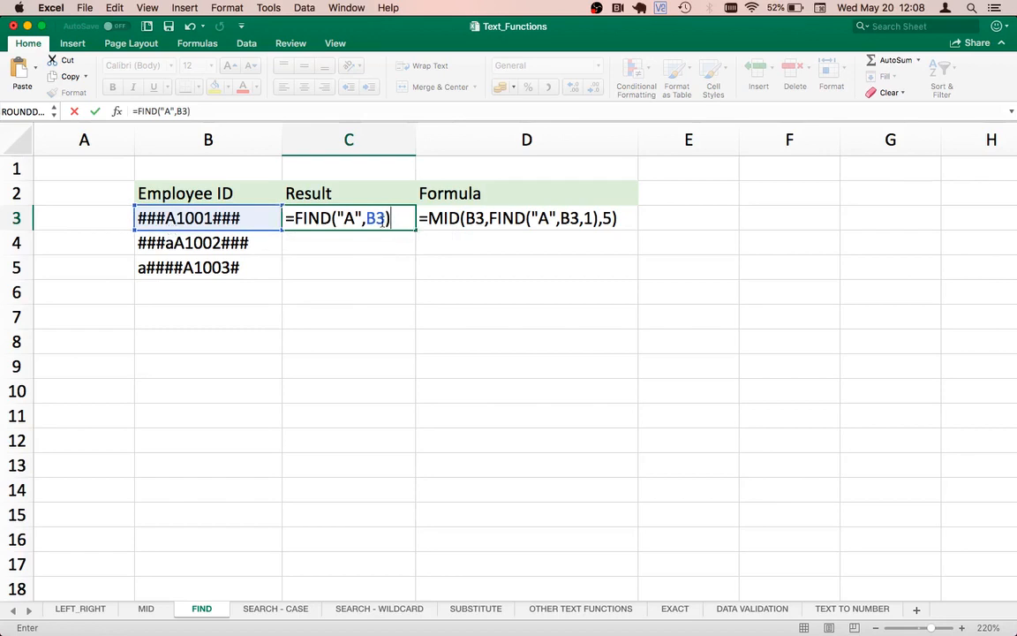
{"action": "key", "text": "Return"}
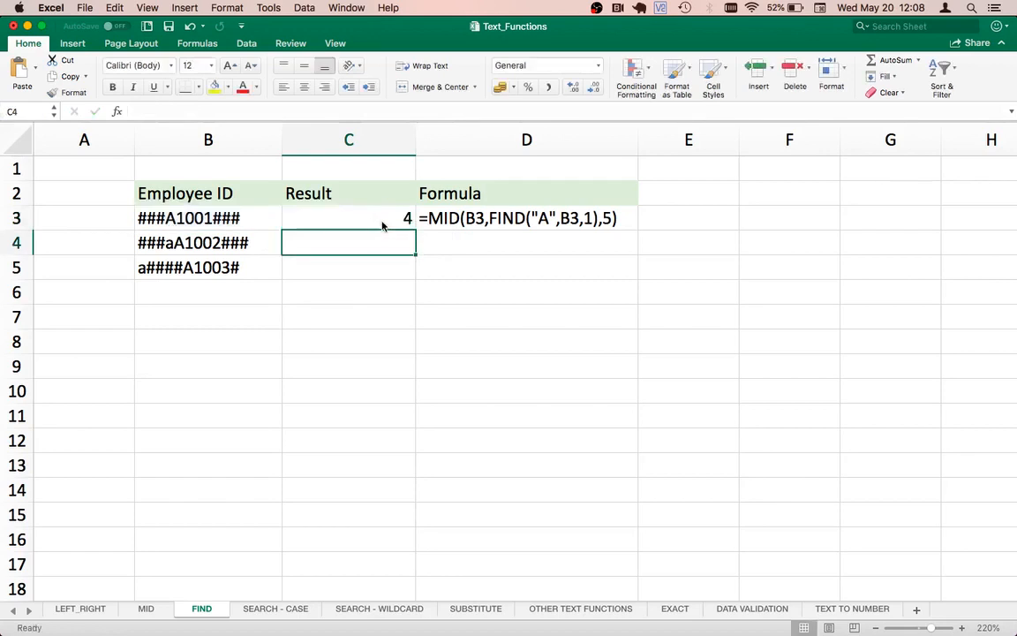
Fill the FIND formula from C3 down through C5 and check the results against the Employee IDs
{"action": "left_click", "coordinate": [372, 219]}
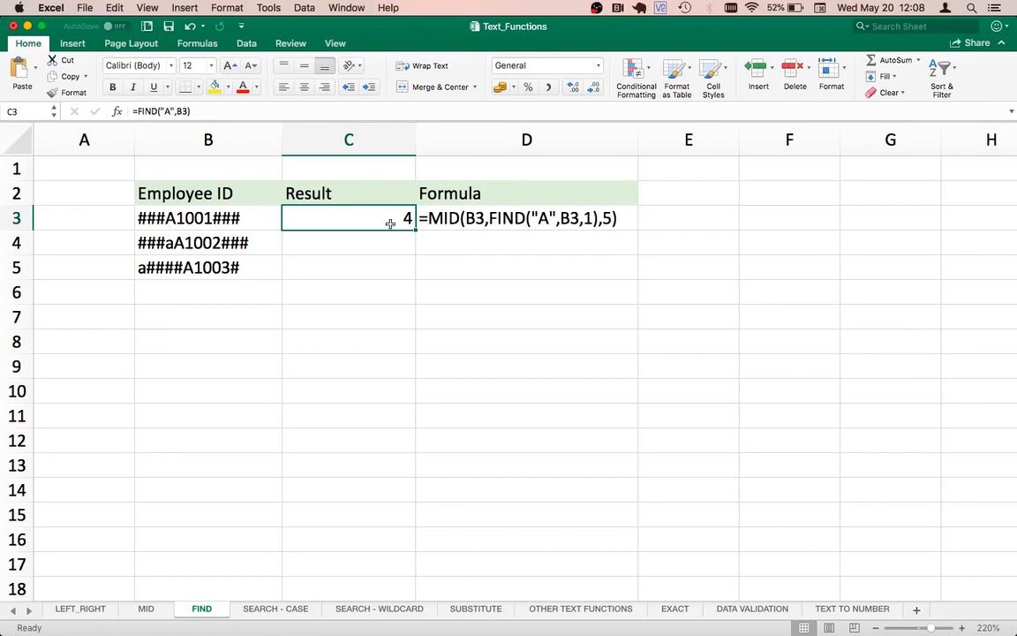
{"action": "left_click_drag", "start_coordinate": [415, 229], "coordinate": [407, 273]}
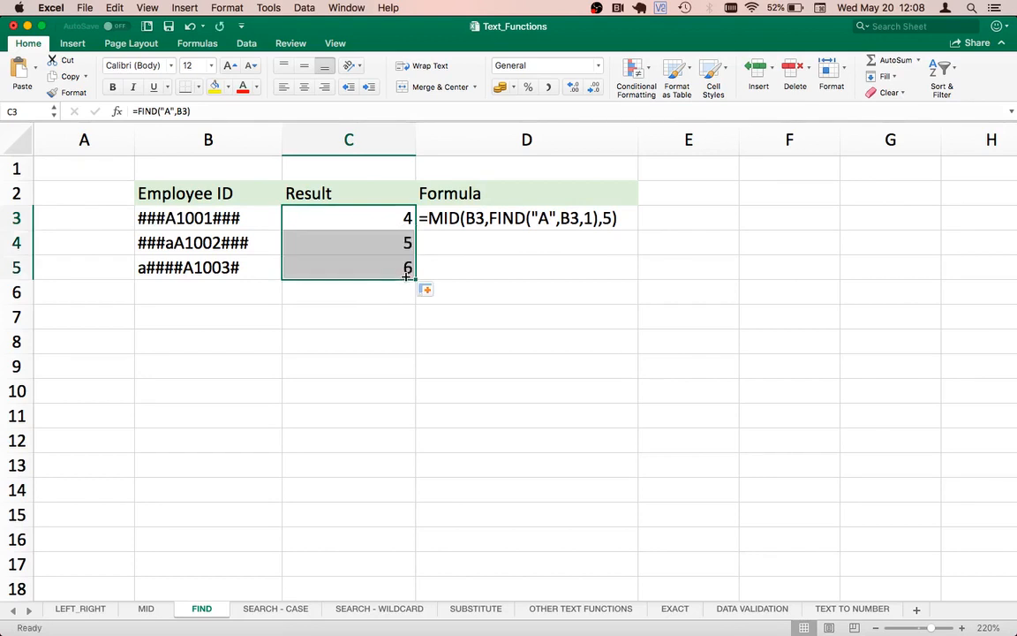
{"action": "left_click", "coordinate": [320, 241]}
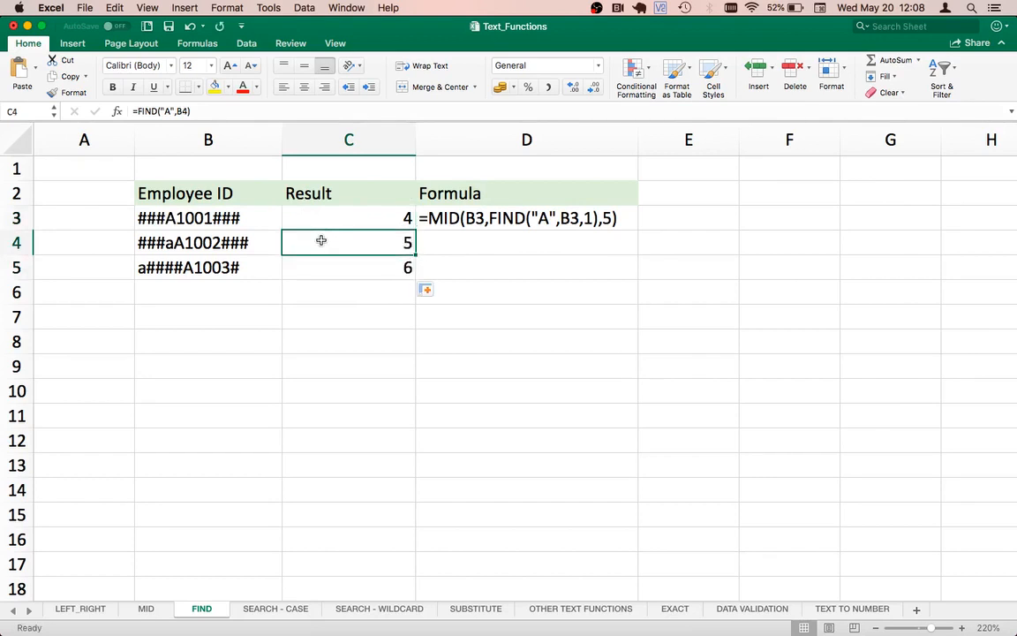
{"action": "key", "text": "Left"}
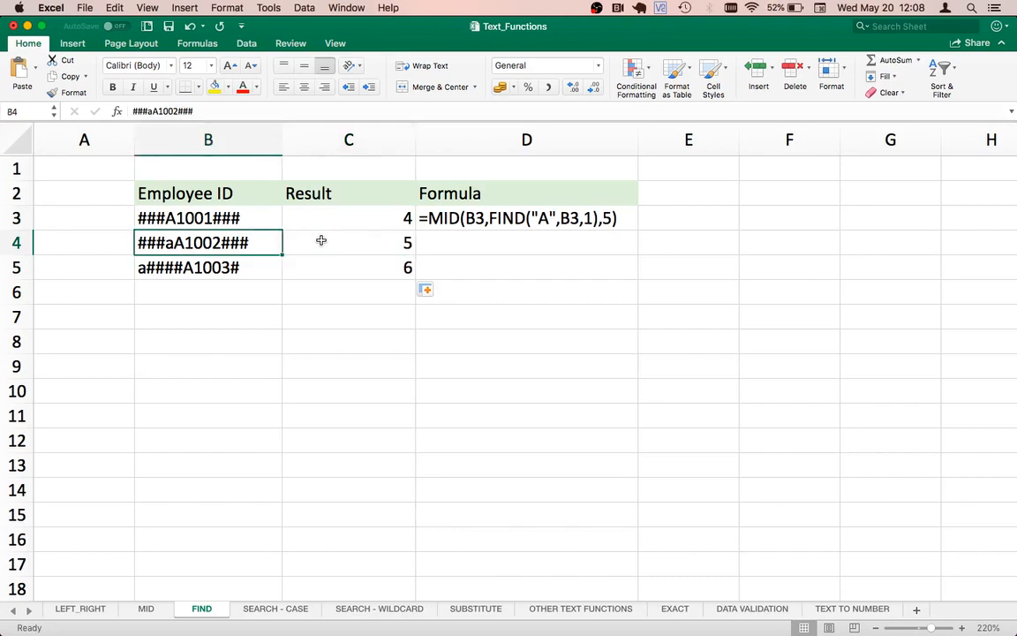
{"action": "key", "text": "Right"}
{"action": "left_click", "coordinate": [350, 268]}
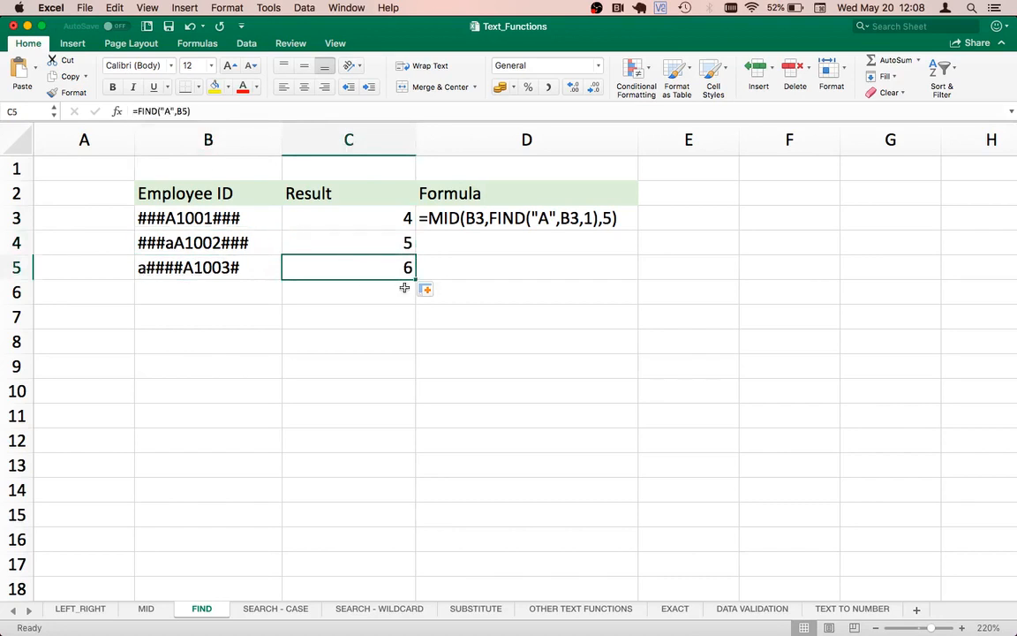
Enter the note "CASE - SENSITIVE" in cell D7
{"action": "left_click", "coordinate": [370, 328]}
{"action": "key", "text": "Right"}
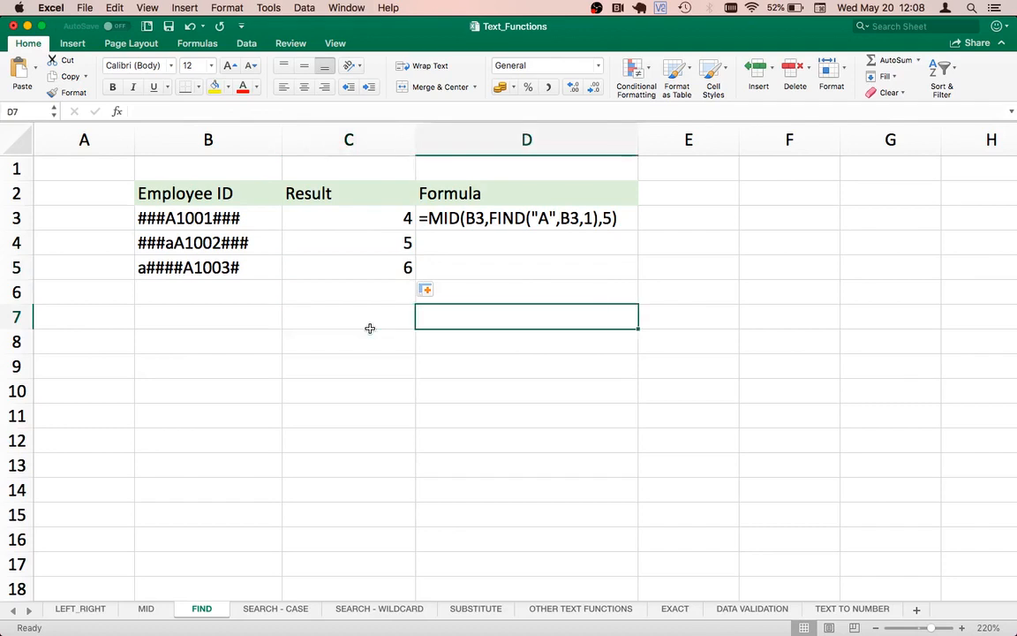
{"action": "type", "text": "CASE "}
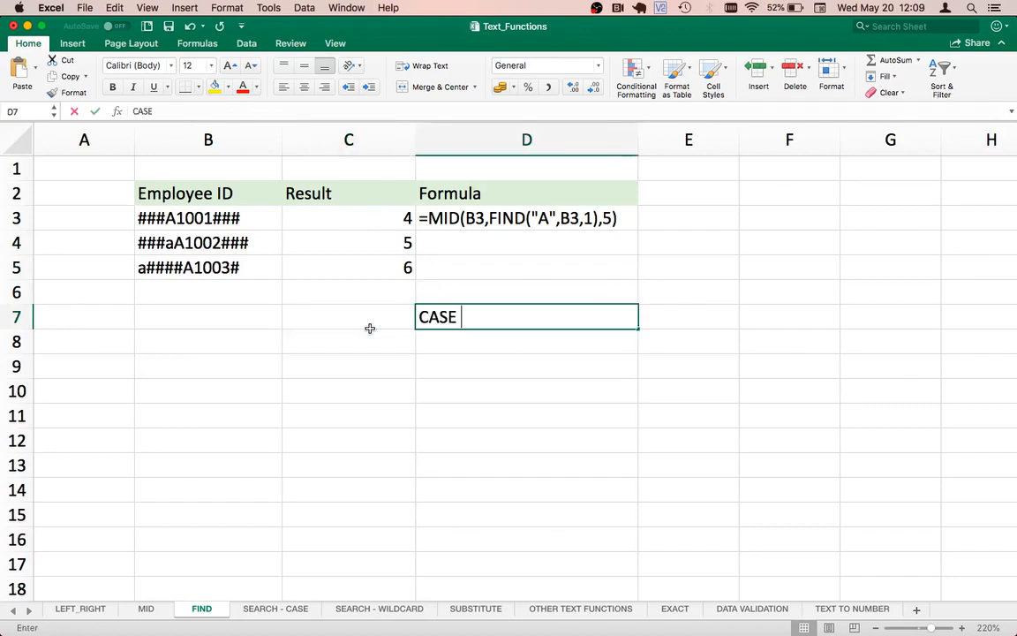
{"action": "type", "text": "- SENSTU"}
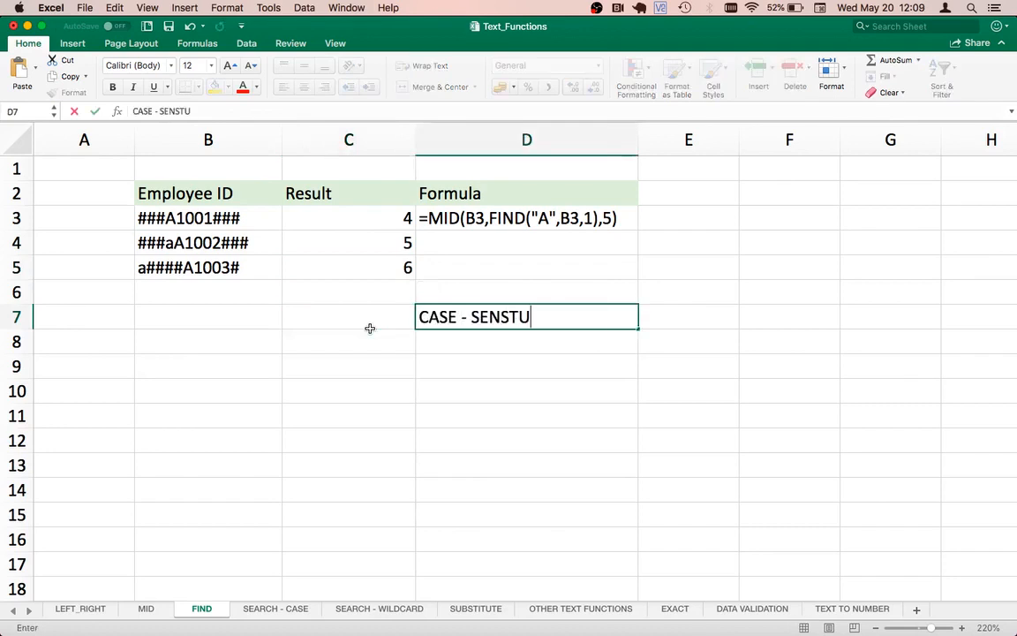
{"action": "key", "text": "BackSpace"}
{"action": "type", "text": "IVE"}
{"action": "key", "text": "BackSpace"}
{"action": "key", "text": "BackSpace"}
{"action": "key", "text": "BackSpace"}
{"action": "key", "text": "BackSpace"}
{"action": "type", "text": "ITIVE"}
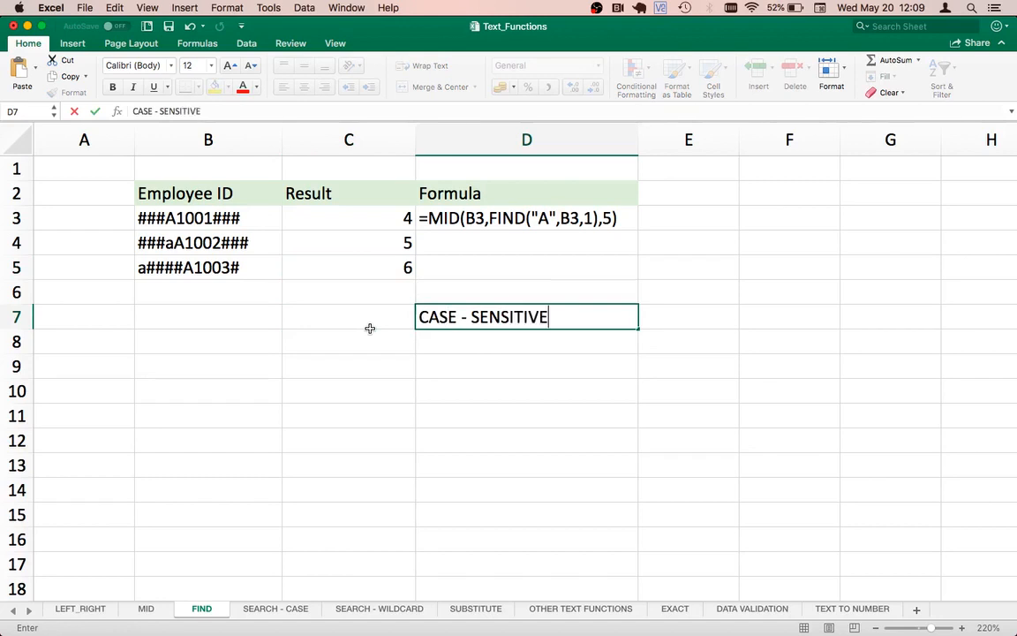
{"action": "key", "text": "Left"}
Try searching for lowercase "a" in the C3 FIND formula, undo the change, and recheck B5 and C3
{"action": "key", "text": "Up"}
{"action": "key", "text": "Up"}
{"action": "key", "text": "Up"}
{"action": "key", "text": "Up"}
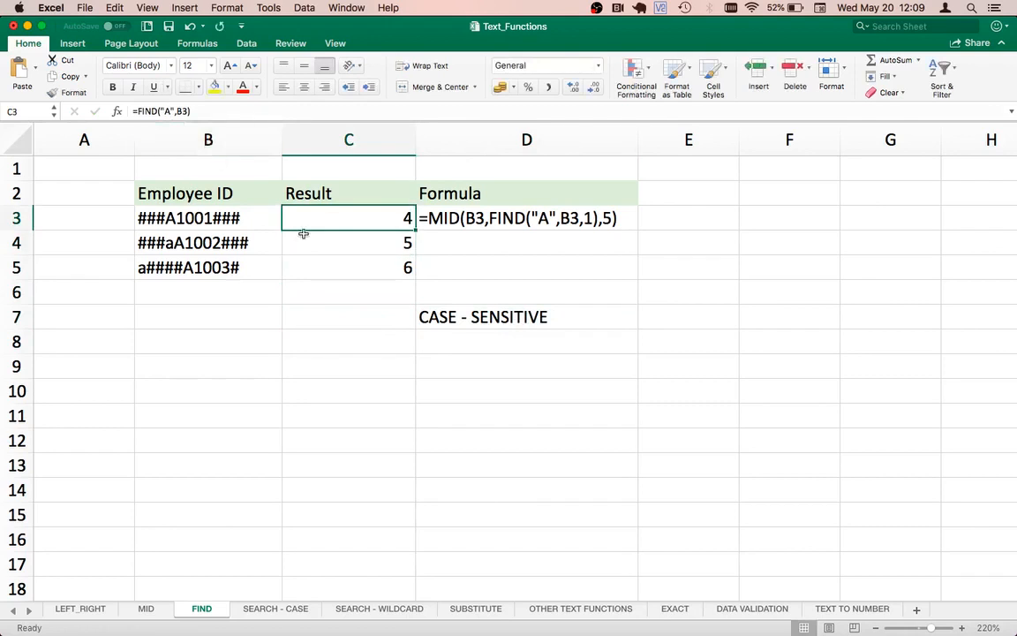
{"action": "double_click", "coordinate": [347, 220]}
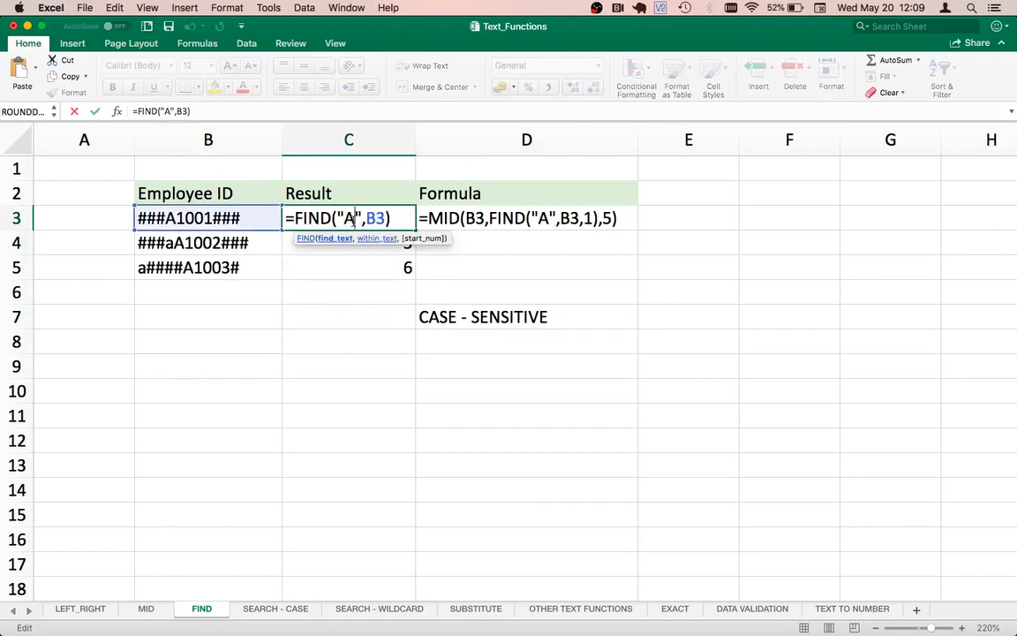
{"action": "key", "text": "BackSpace"}
{"action": "type", "text": "a"}
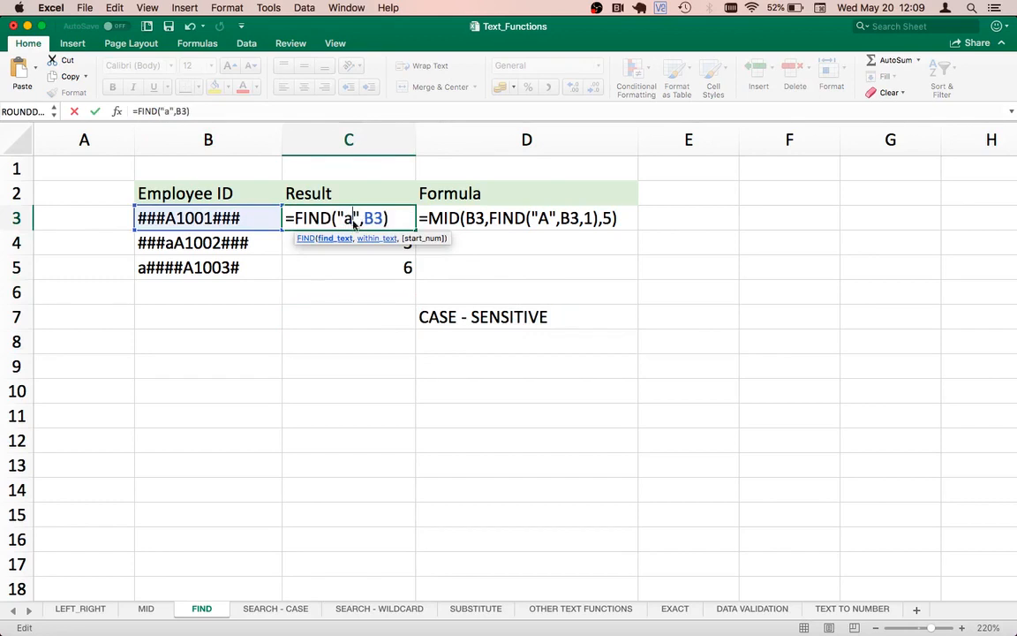
{"action": "key", "text": "Return"}
{"action": "left_click", "coordinate": [348, 217]}
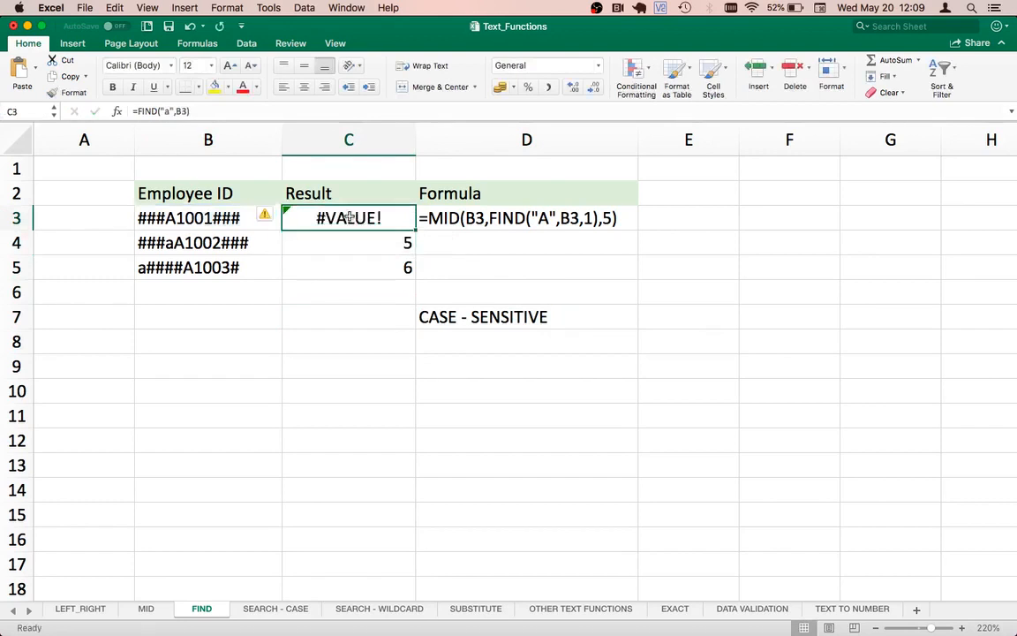
{"action": "key", "text": "super+z"}
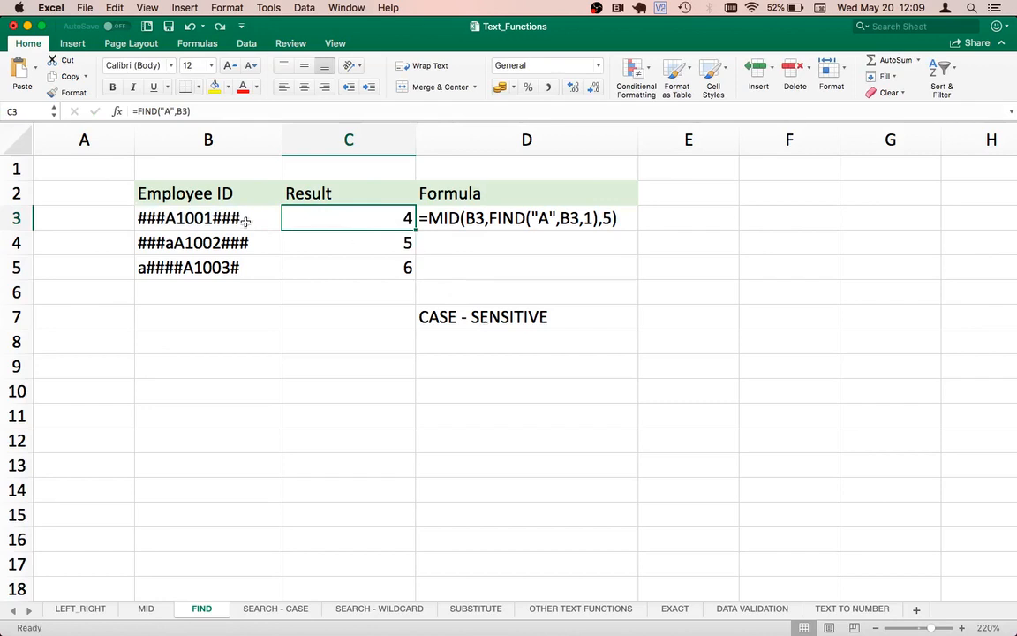
{"action": "left_click", "coordinate": [241, 267]}
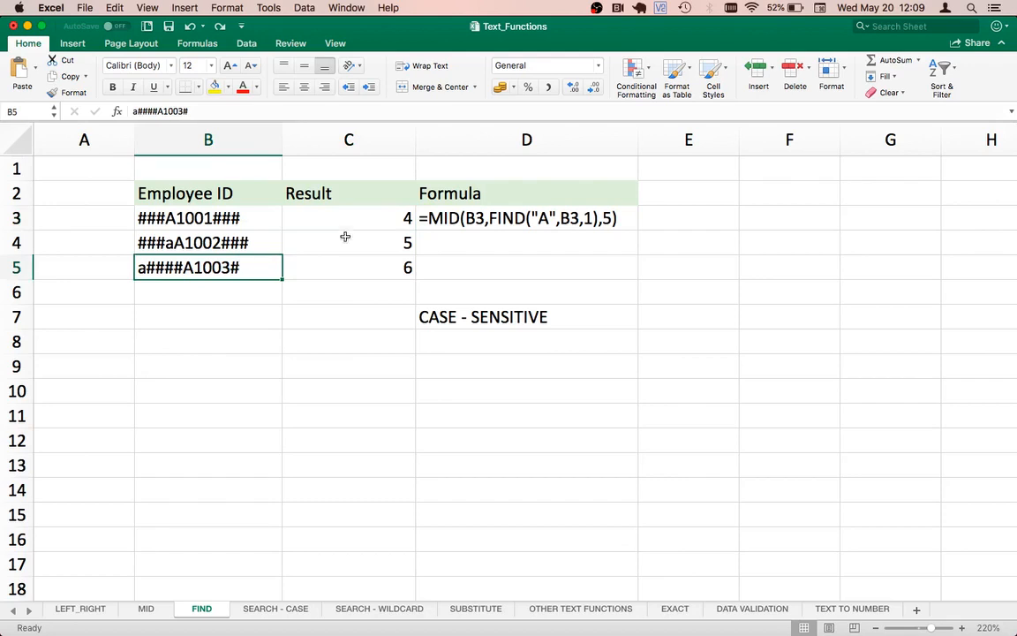
{"action": "left_click", "coordinate": [376, 216]}
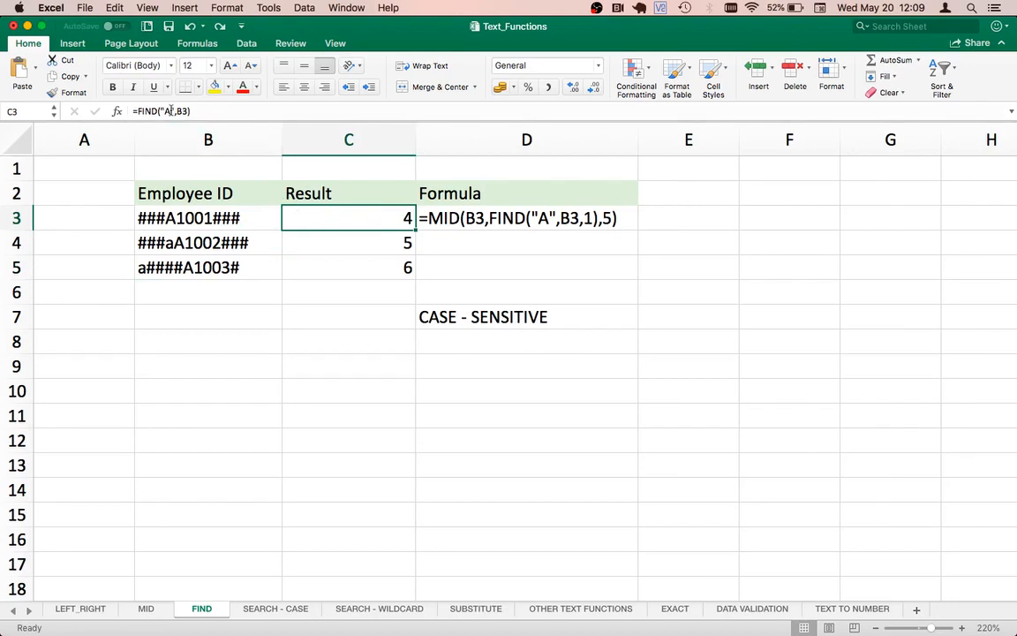
Clear the FIND formula from cell C3
{"action": "left_click", "coordinate": [139, 112]}
{"action": "left_click_drag", "start_coordinate": [138, 111], "coordinate": [191, 112]}
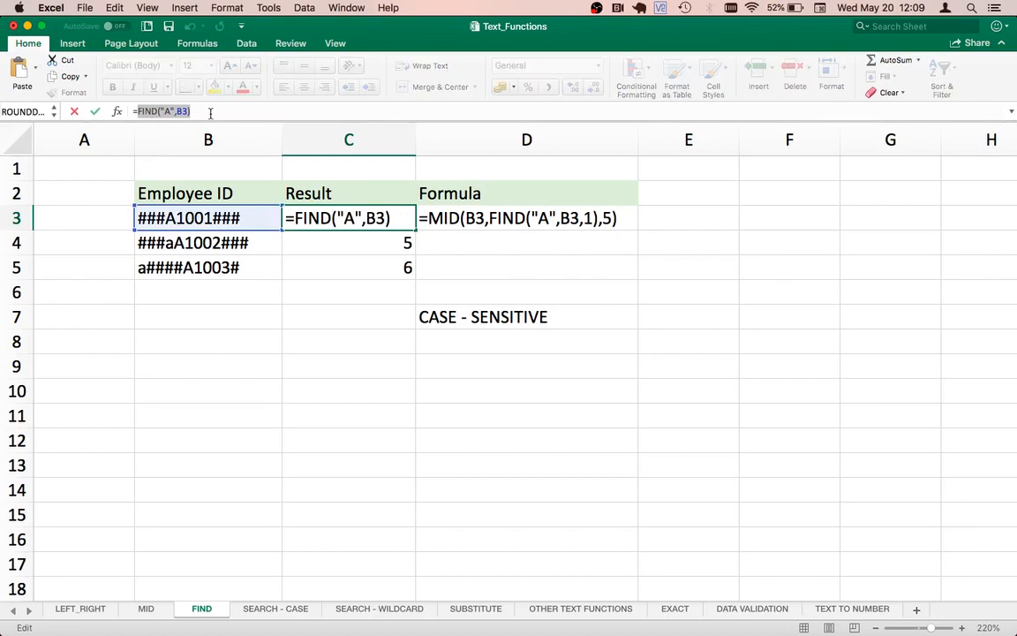
{"action": "key", "text": "BackSpace"}
{"action": "key", "text": "BackSpace"}
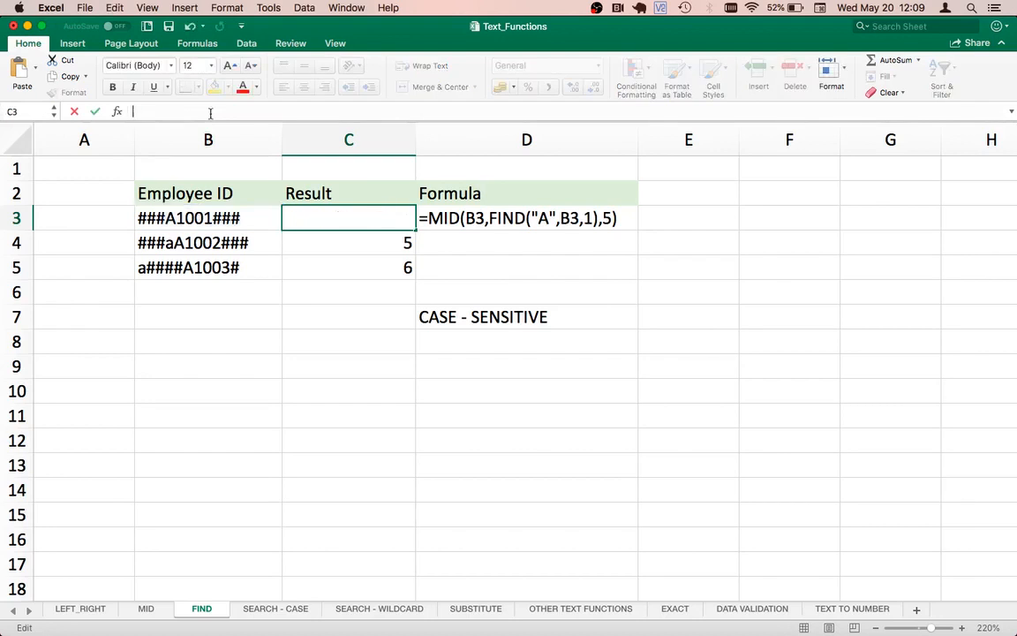
{"action": "left_click", "coordinate": [343, 259]}
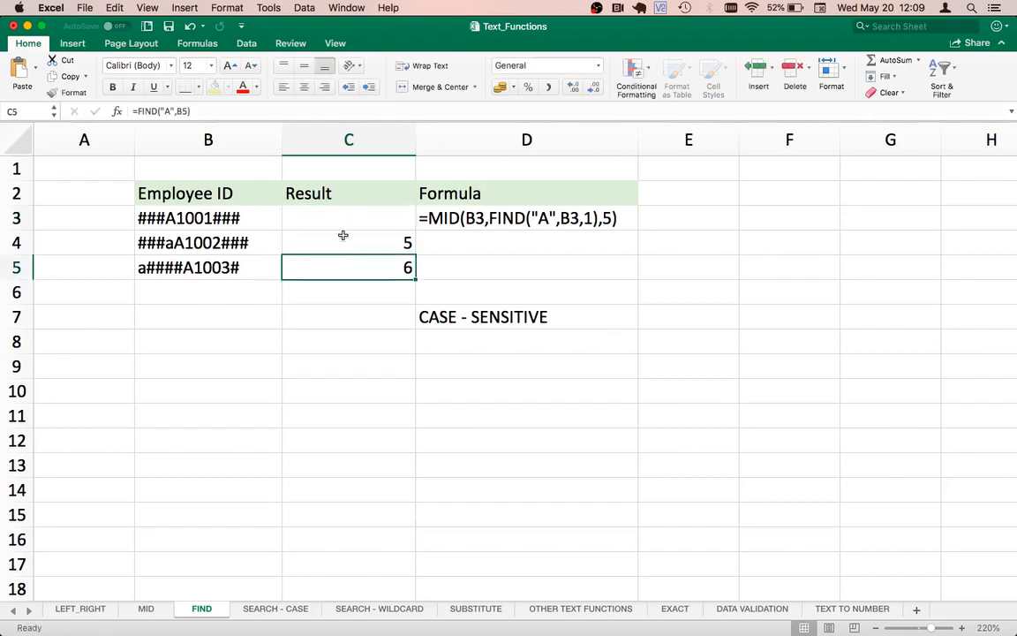
Enter =MID(B3,FIND("A",B3),5) in C3 to extract the five-character ID from the first Employee ID
{"action": "left_click", "coordinate": [342, 212]}
{"action": "type", "text": "=mid"}
{"action": "key", "text": "BackSpace"}
{"action": "key", "text": "BackSpace"}
{"action": "key", "text": "BackSpace"}
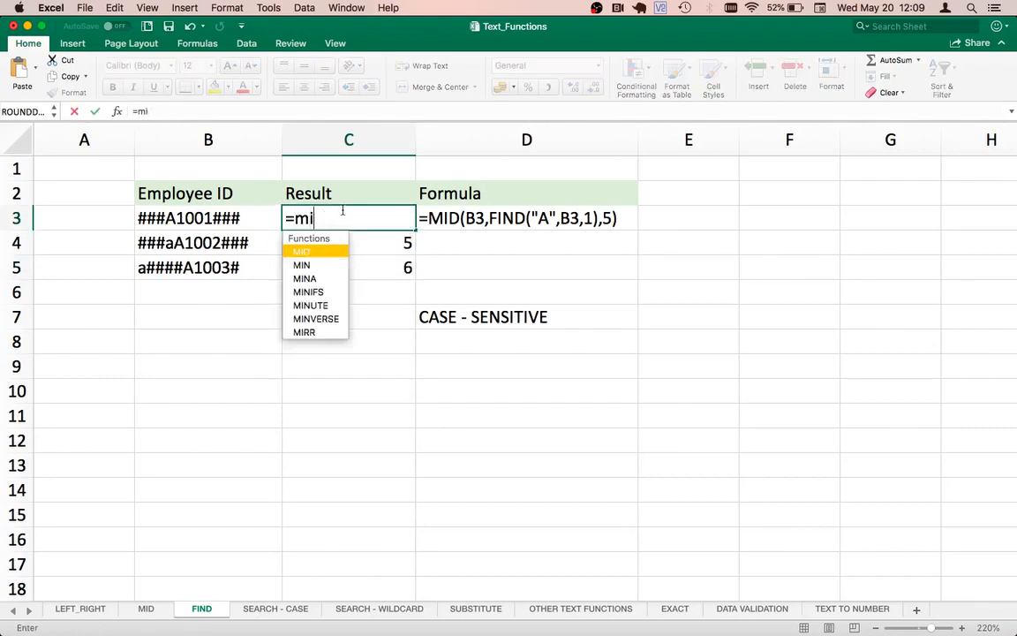
{"action": "type", "text": "MID("}
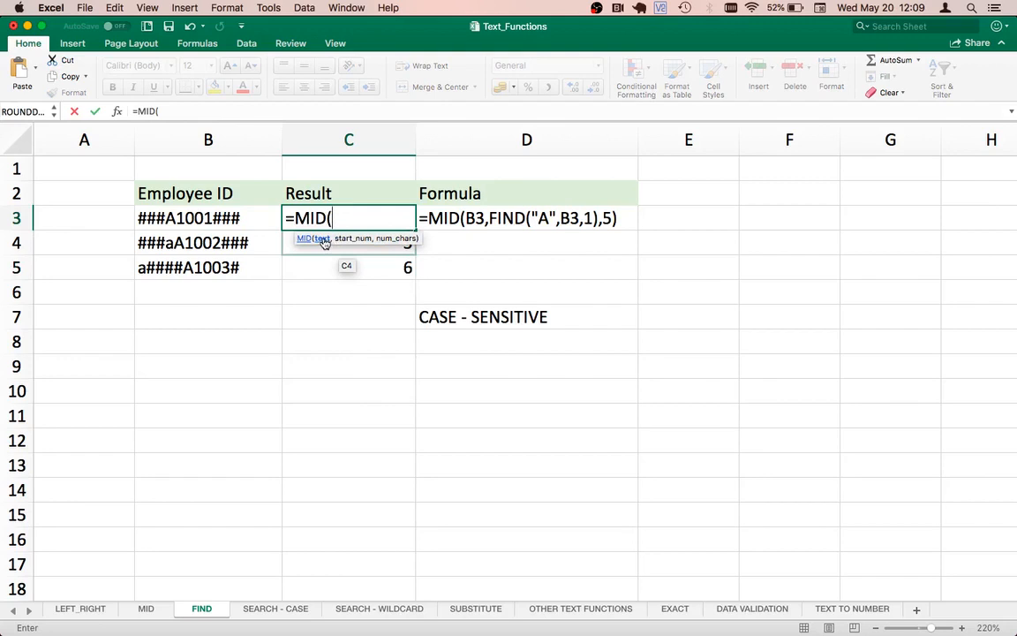
{"action": "left_click", "coordinate": [227, 218]}
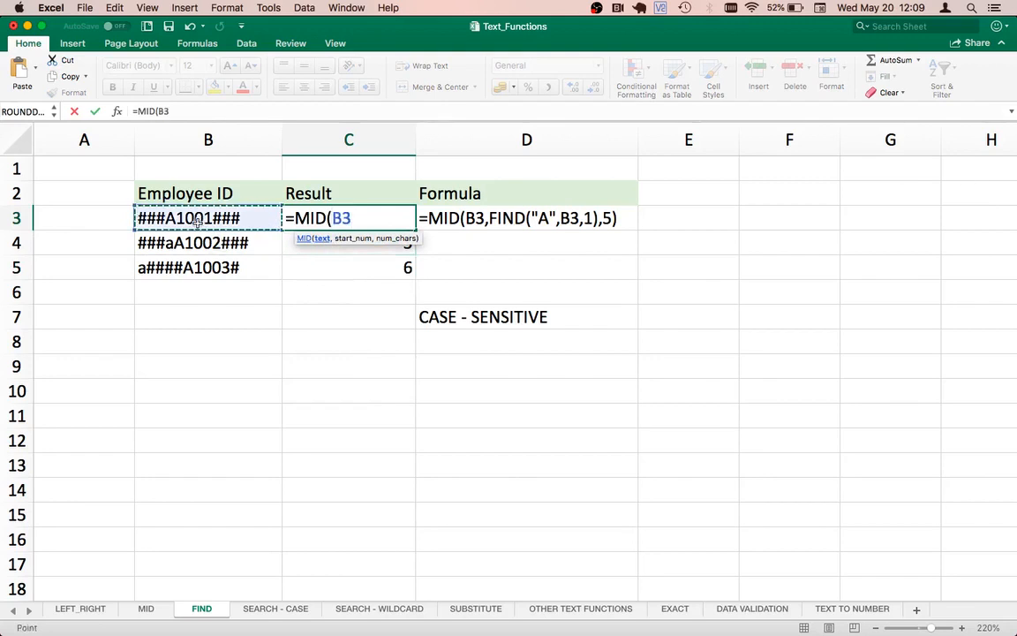
{"action": "type", "text": ","}
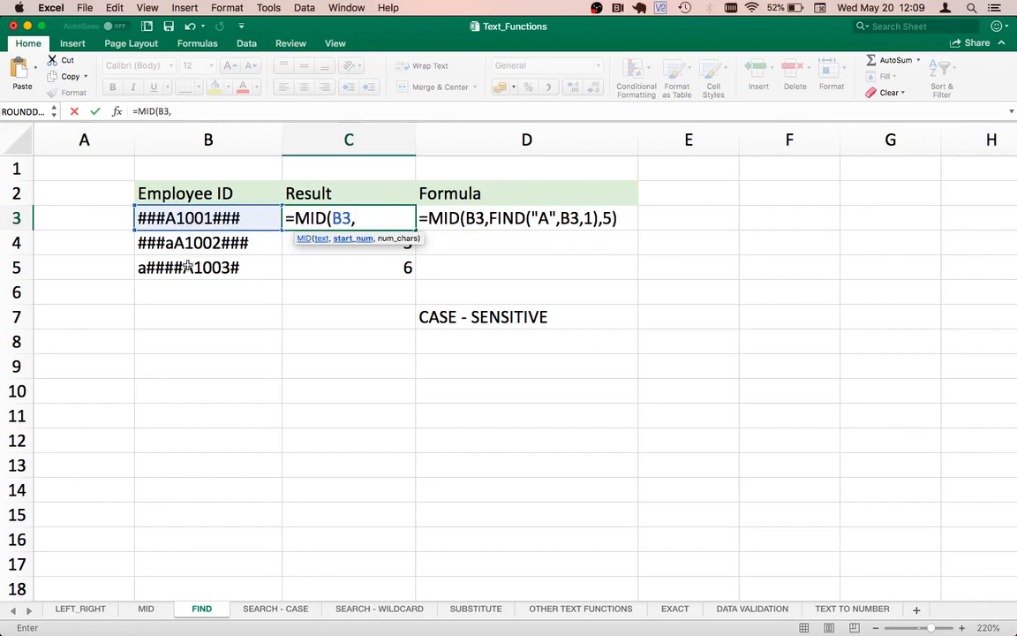
{"action": "type", "text": "FIND(\"A\",B3)"}
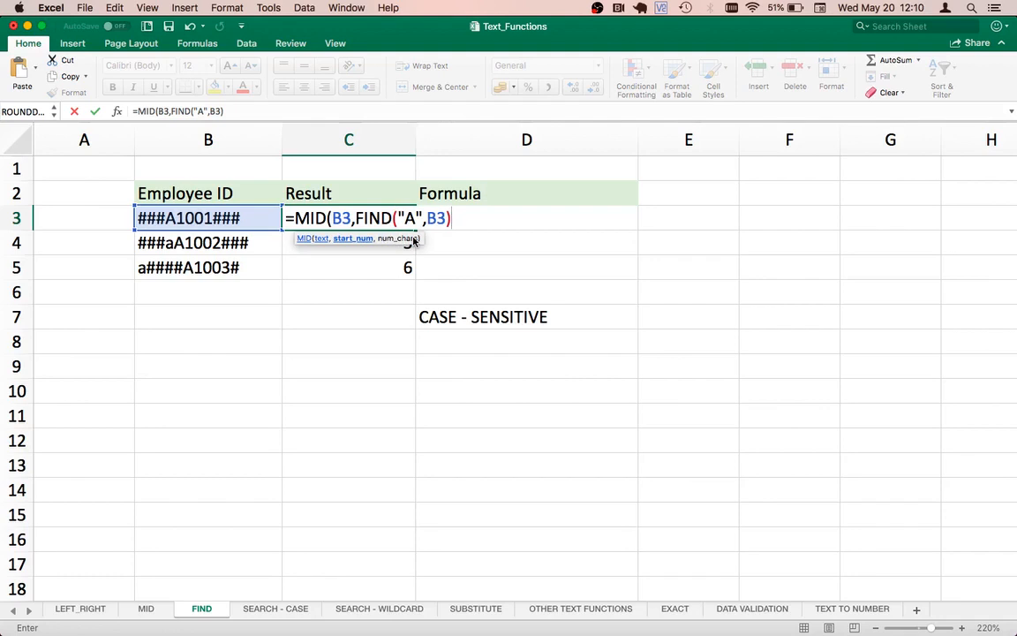
{"action": "type", "text": ","}
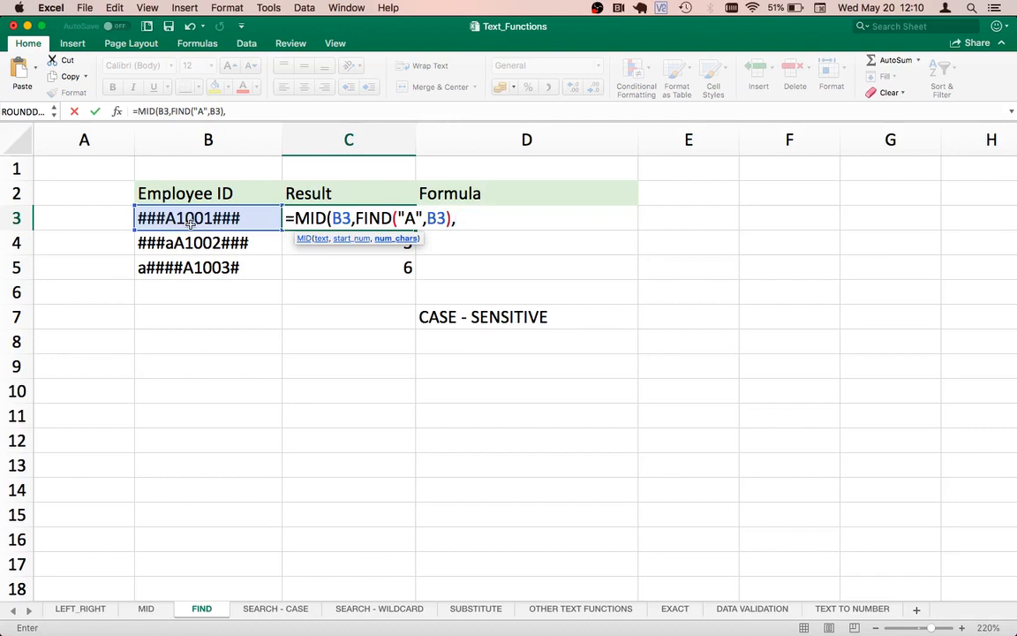
{"action": "type", "text": "5)"}
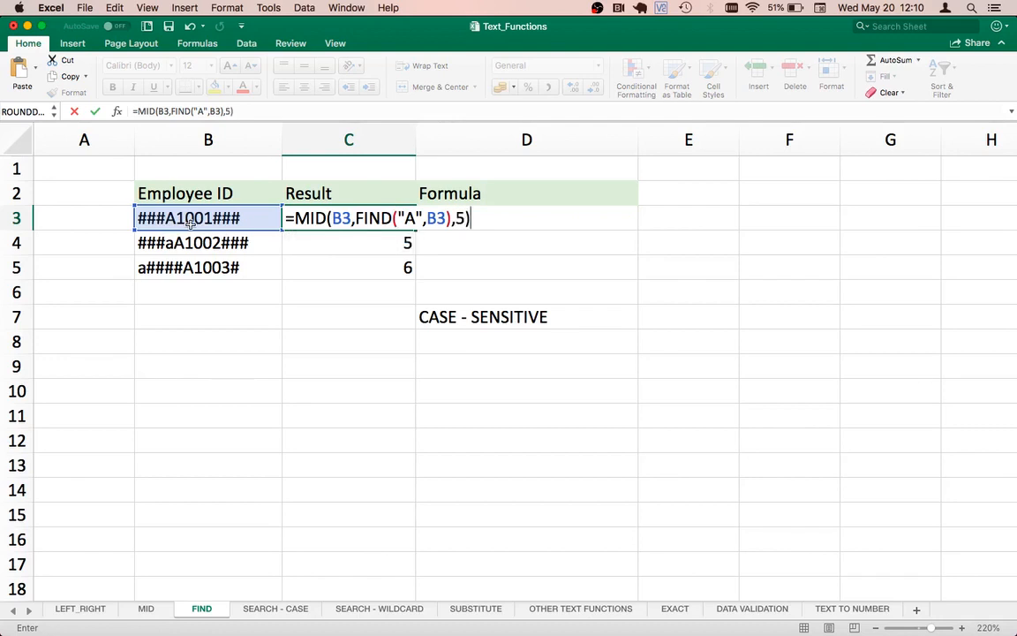
{"action": "key", "text": "Return"}
Fill the MID and FIND formula from C3 down through C5 and check the formula in C5
{"action": "key", "text": "Up"}
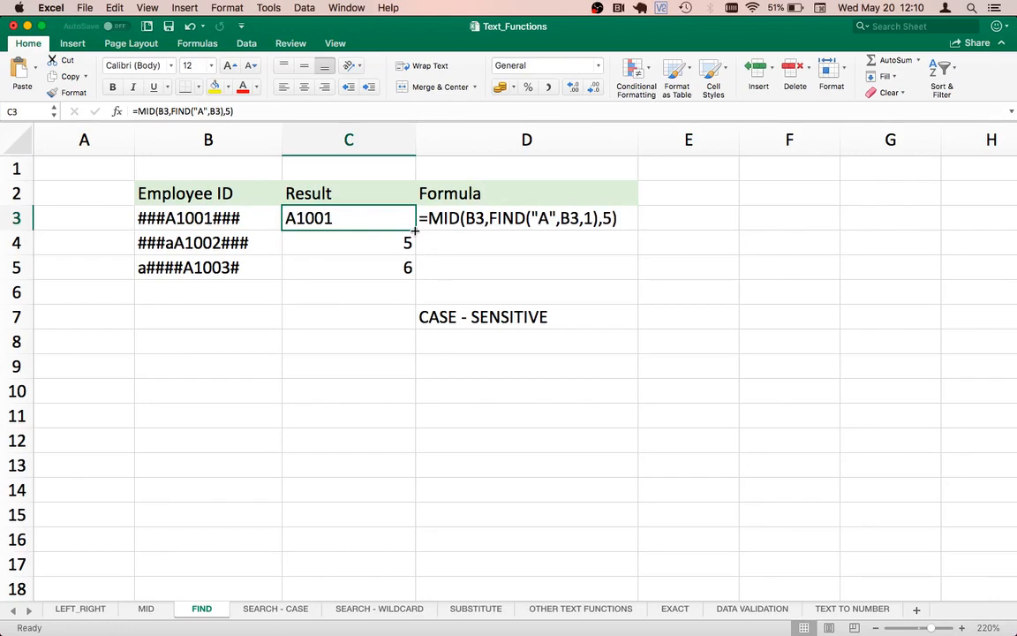
{"action": "left_click_drag", "start_coordinate": [415, 231], "coordinate": [408, 273]}
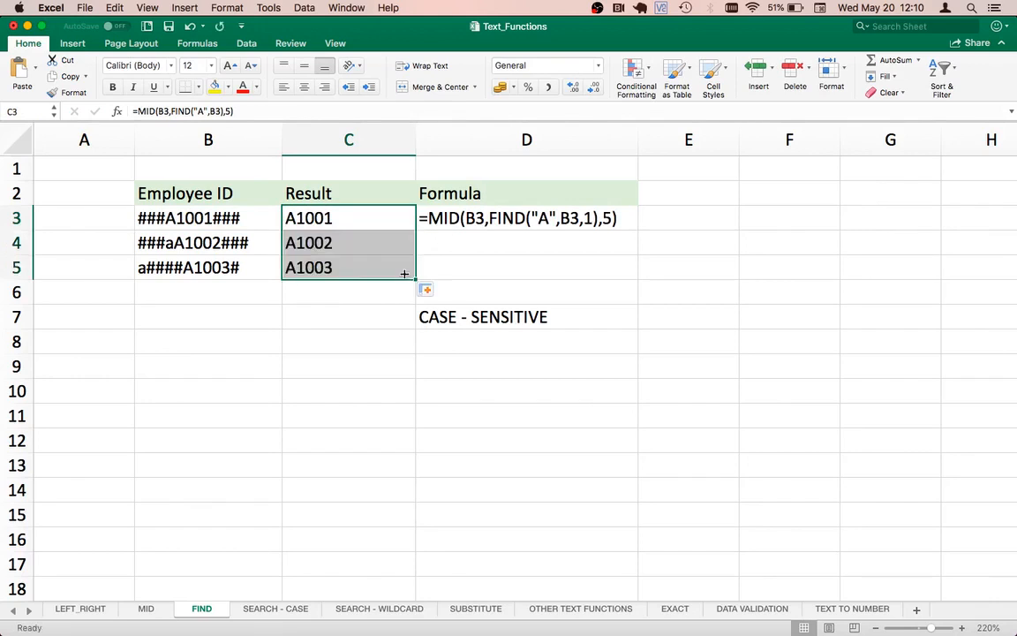
{"action": "left_click", "coordinate": [311, 267]}
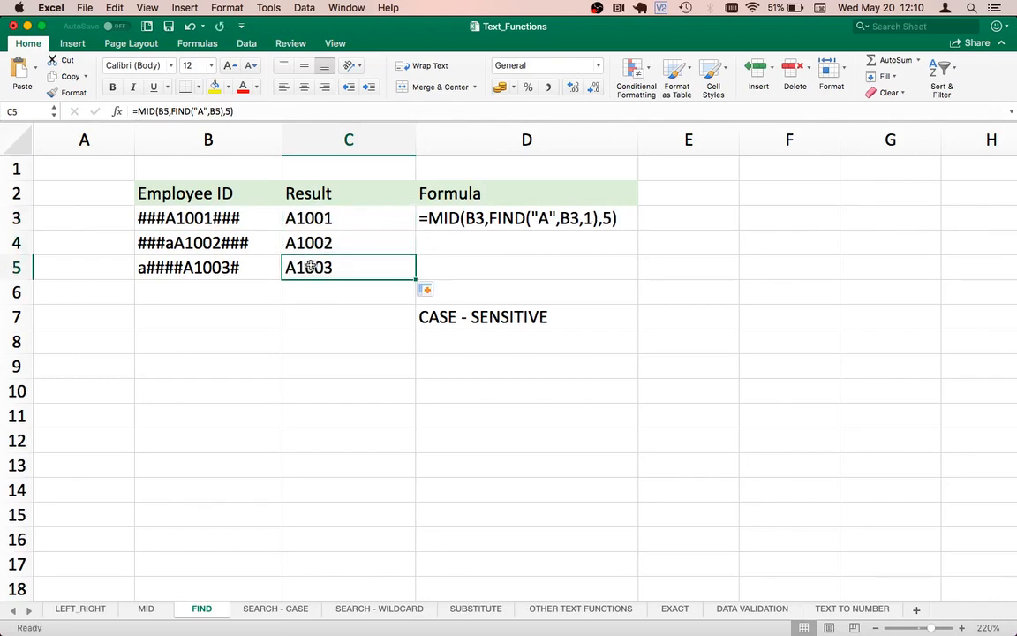
Insert "$$" after the second # in the Employee ID in B4 to test the extraction formula
{"action": "left_click", "coordinate": [149, 241]}
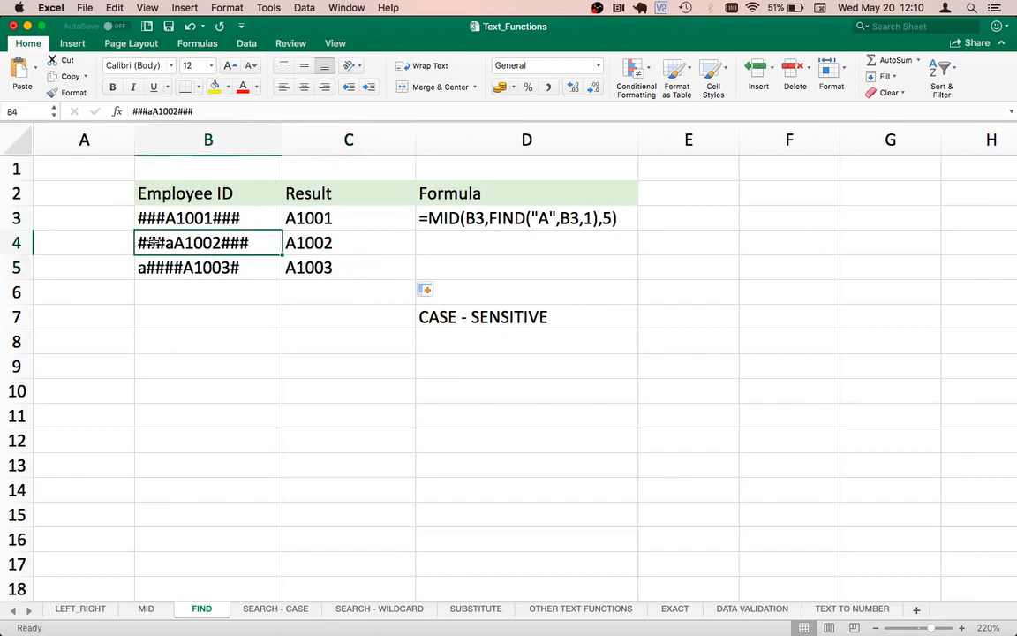
{"action": "left_click", "coordinate": [141, 112]}
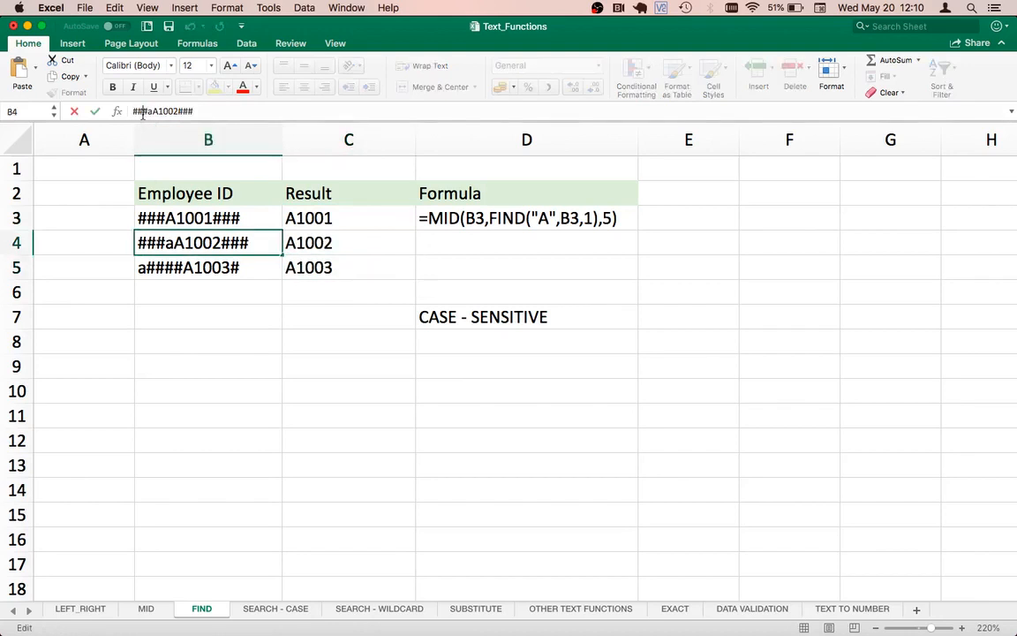
{"action": "type", "text": "$$"}
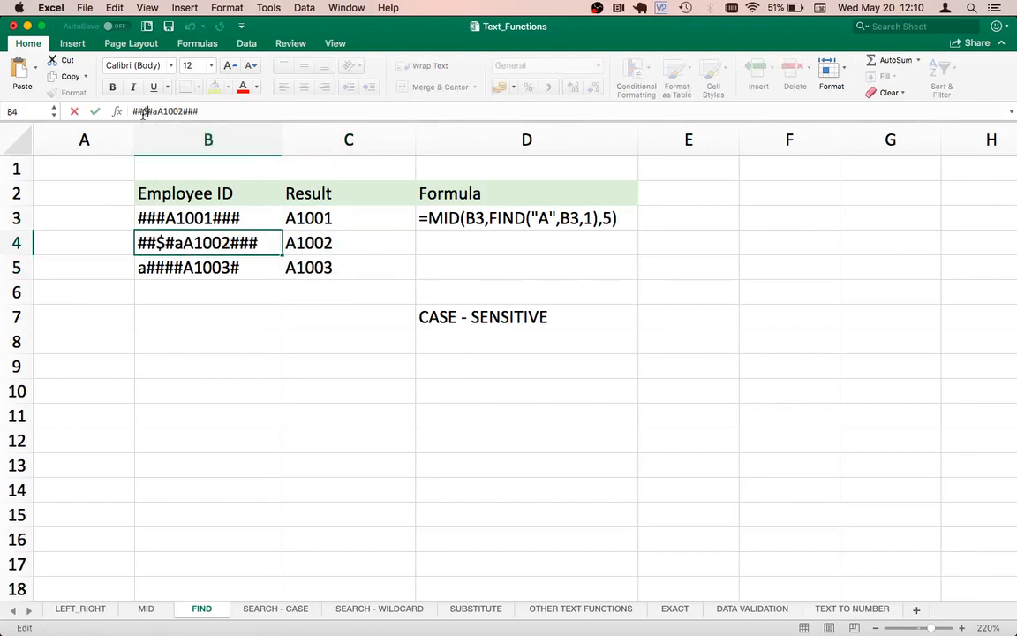
{"action": "key", "text": "Return"}
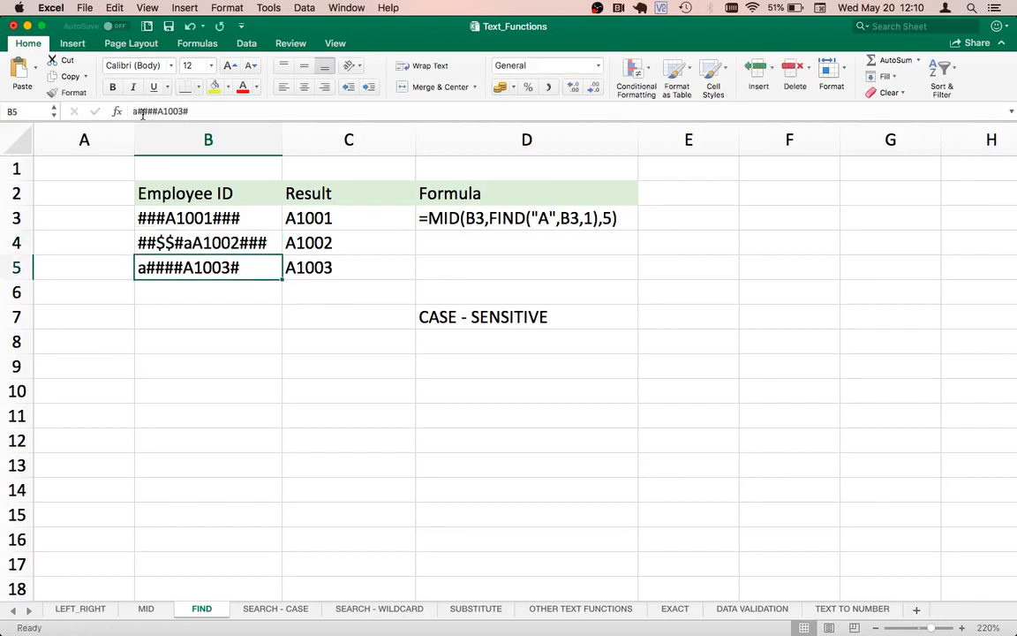
Insert "---" after the first # in the Employee ID in B5 and check the extracted result beside it
{"action": "left_click", "coordinate": [142, 112]}
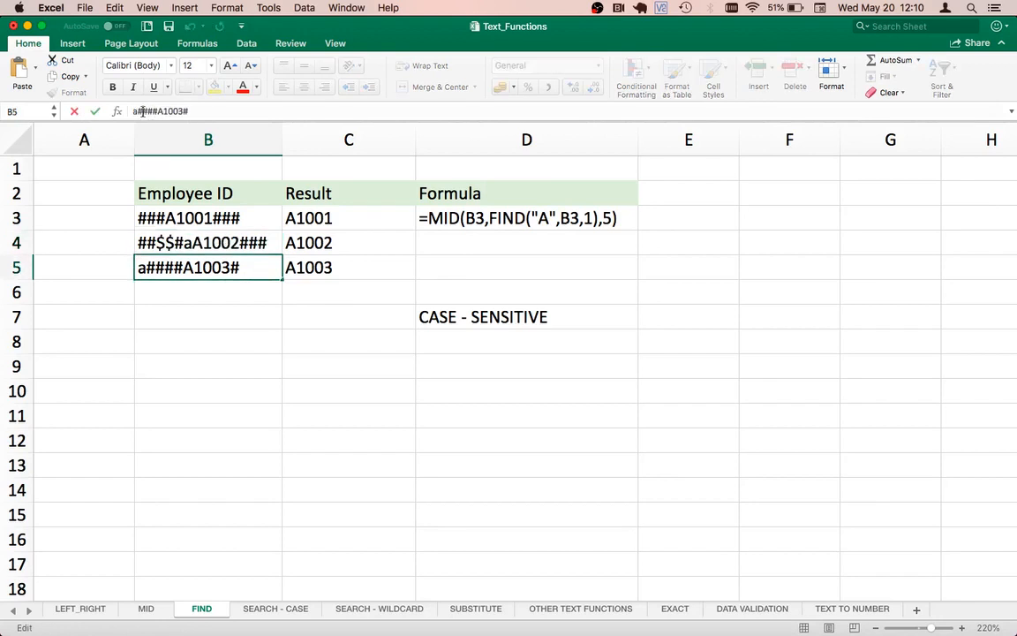
{"action": "type", "text": "---"}
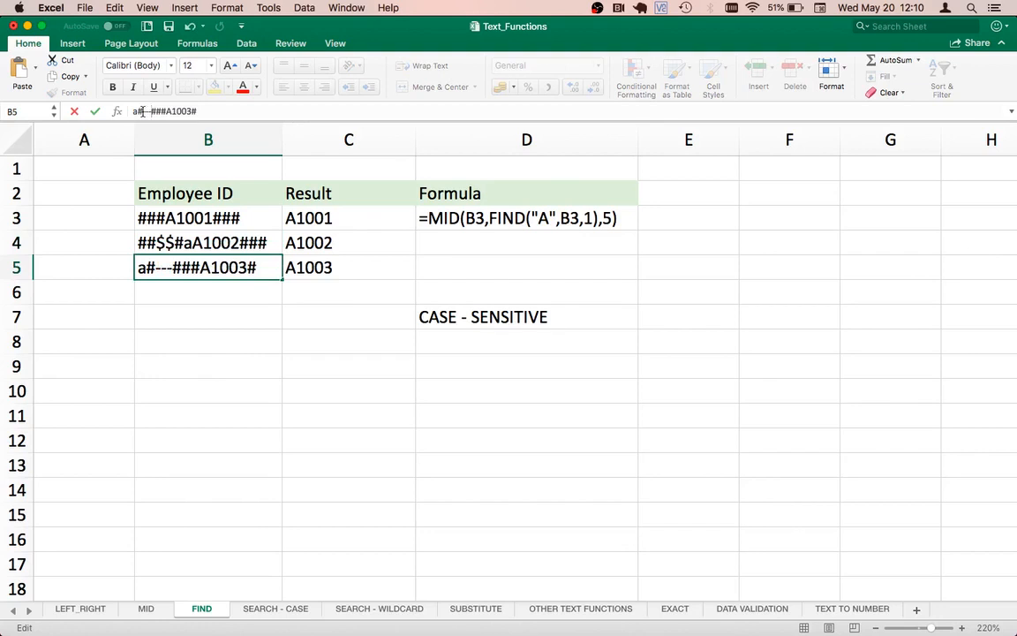
{"action": "key", "text": "Return"}
{"action": "key", "text": "Up"}
{"action": "key", "text": "Right"}
{"action": "key", "text": "Left"}
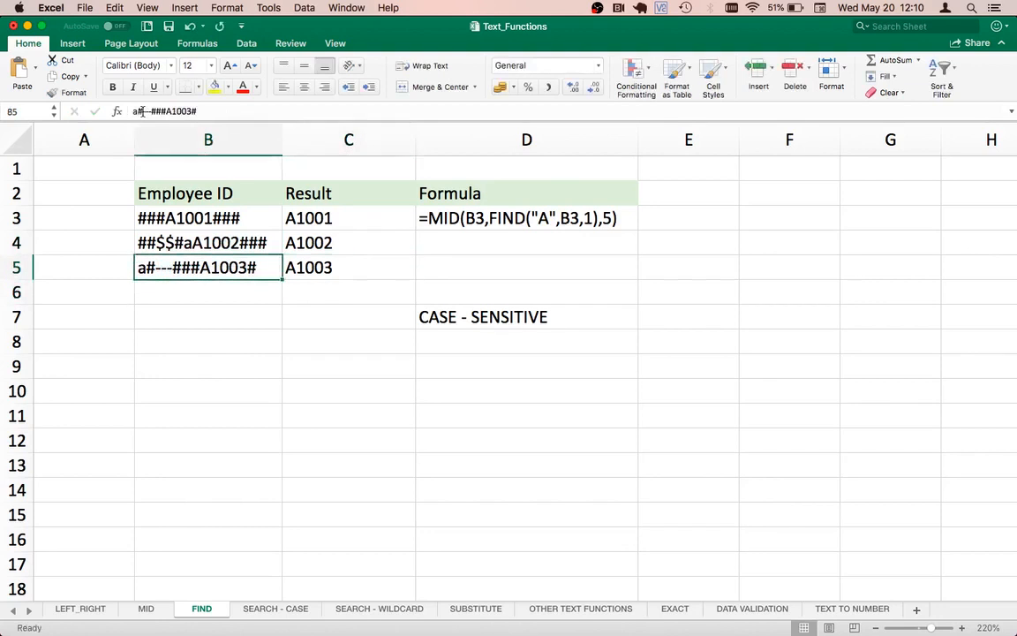